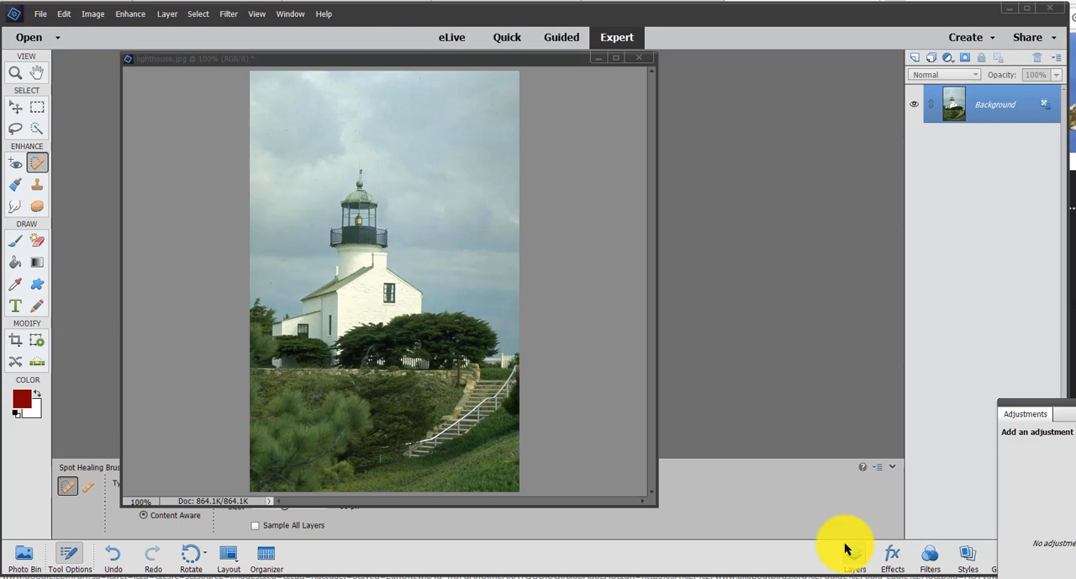
- Duplicate the Background layer of the lighthouse photo
{"action": "left_click", "coordinate": [846, 546]}
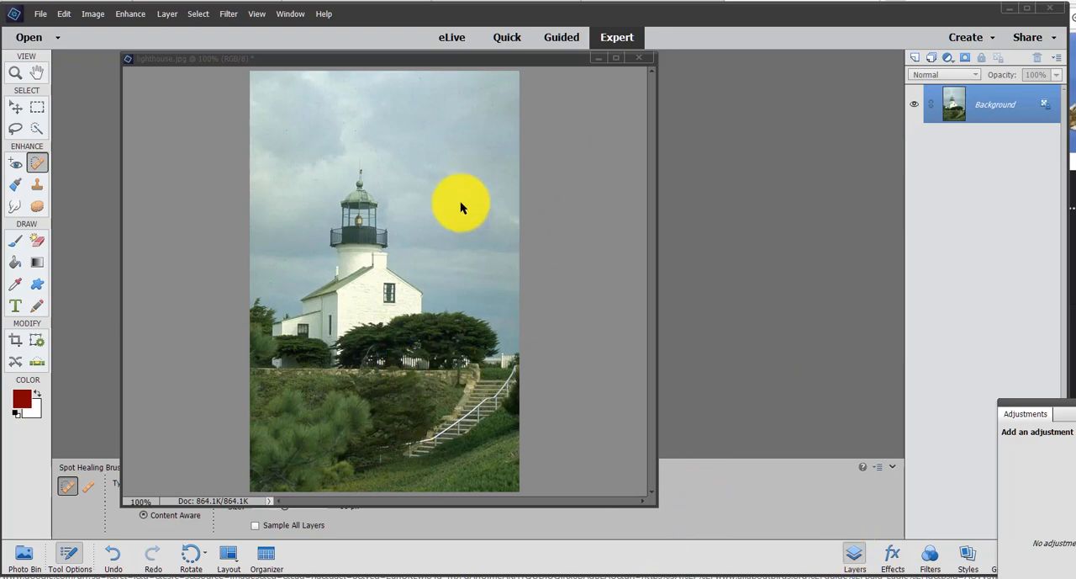
{"action": "left_click", "coordinate": [496, 252]}
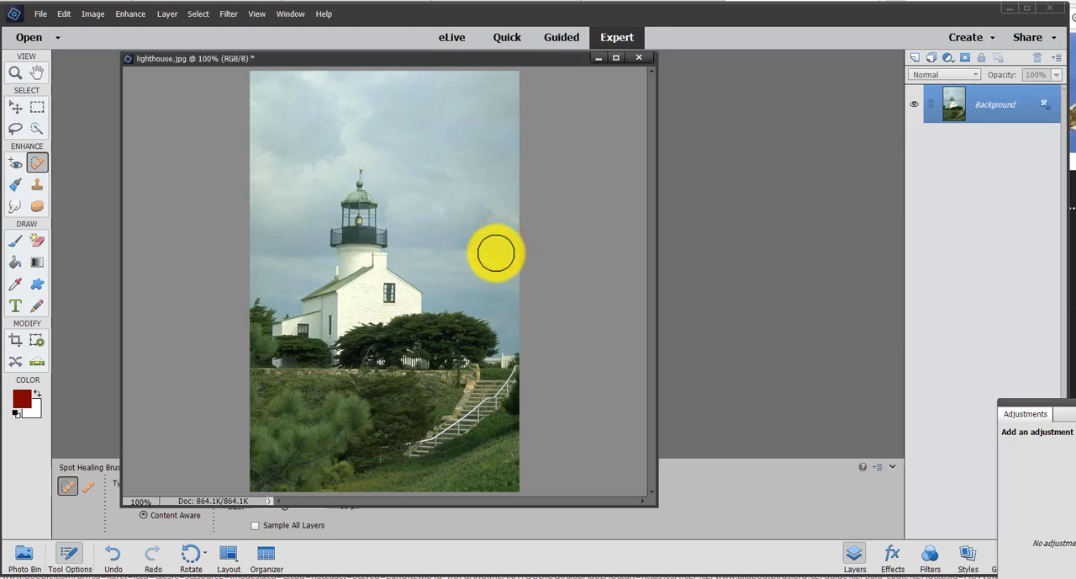
{"action": "key", "text": "ctrl+j"}
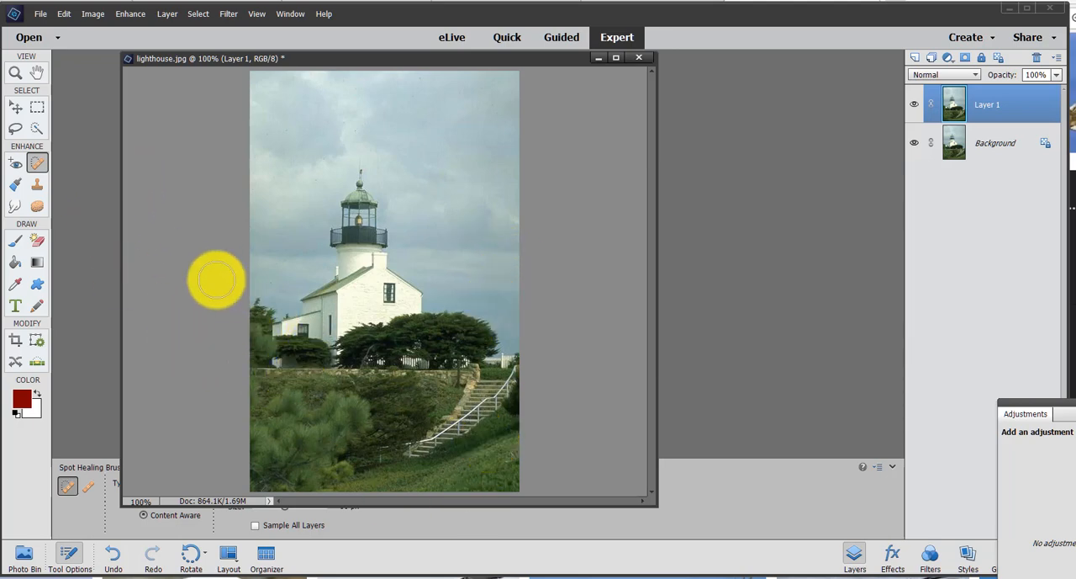
- Remove the staircase and its railing from the hillside with the Spot Healing Brush set to Content Aware
{"action": "left_click", "coordinate": [33, 153]}
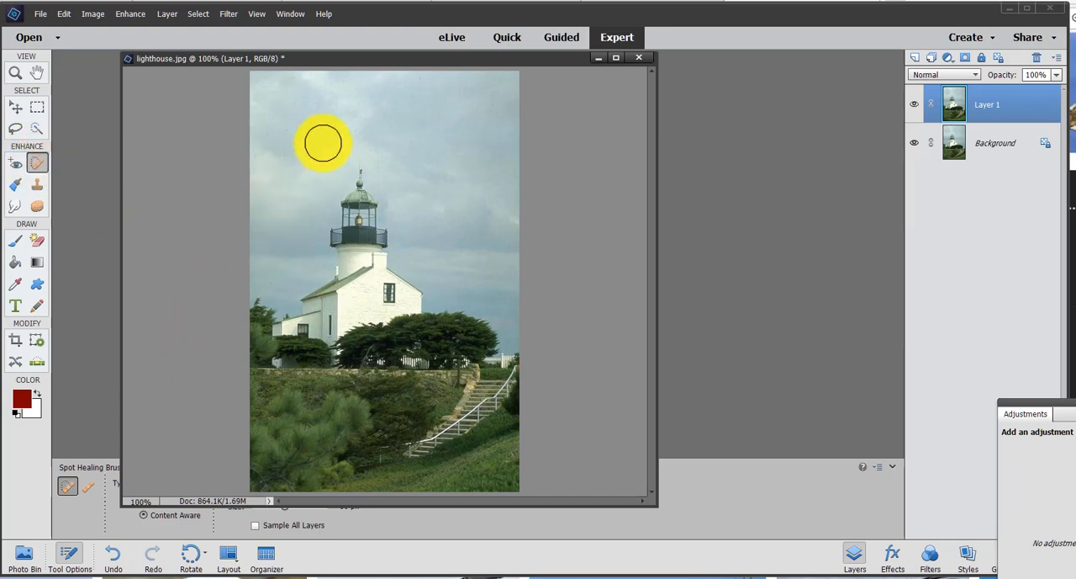
{"action": "left_click_drag", "start_coordinate": [351, 58], "coordinate": [481, 82]}
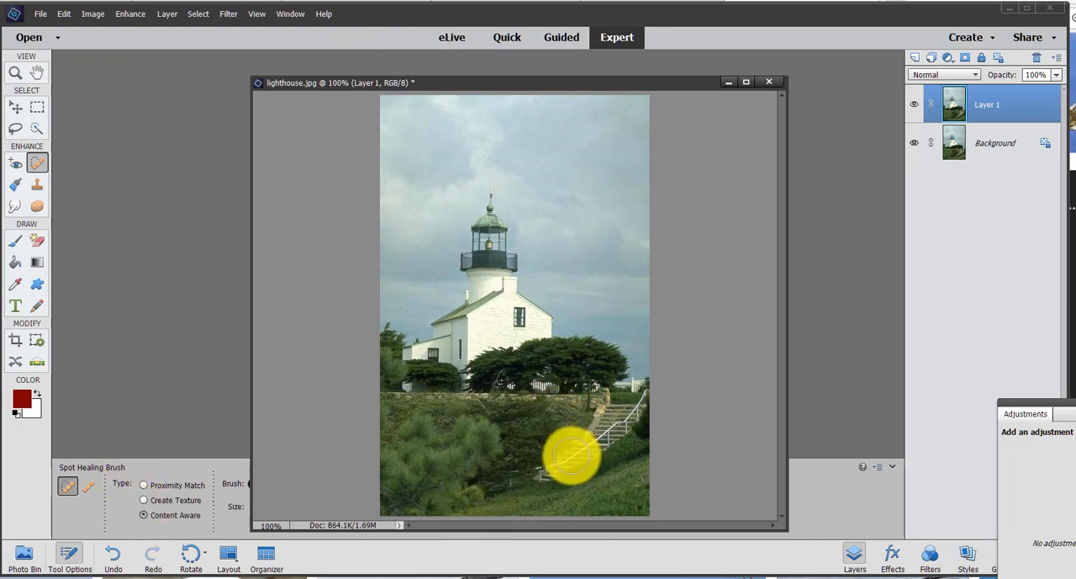
{"action": "mouse_move", "coordinate": [547, 464]}
{"action": "left_mouse_down"}
{"action": "mouse_move", "coordinate": [602, 441]}
{"action": "mouse_move", "coordinate": [604, 422]}
{"action": "mouse_move", "coordinate": [639, 427]}
{"action": "mouse_move", "coordinate": [615, 416]}
{"action": "mouse_move", "coordinate": [604, 420]}
{"action": "mouse_move", "coordinate": [617, 487]}
{"action": "mouse_move", "coordinate": [646, 413]}
{"action": "left_mouse_up"}
{"action": "left_click", "coordinate": [642, 399]}
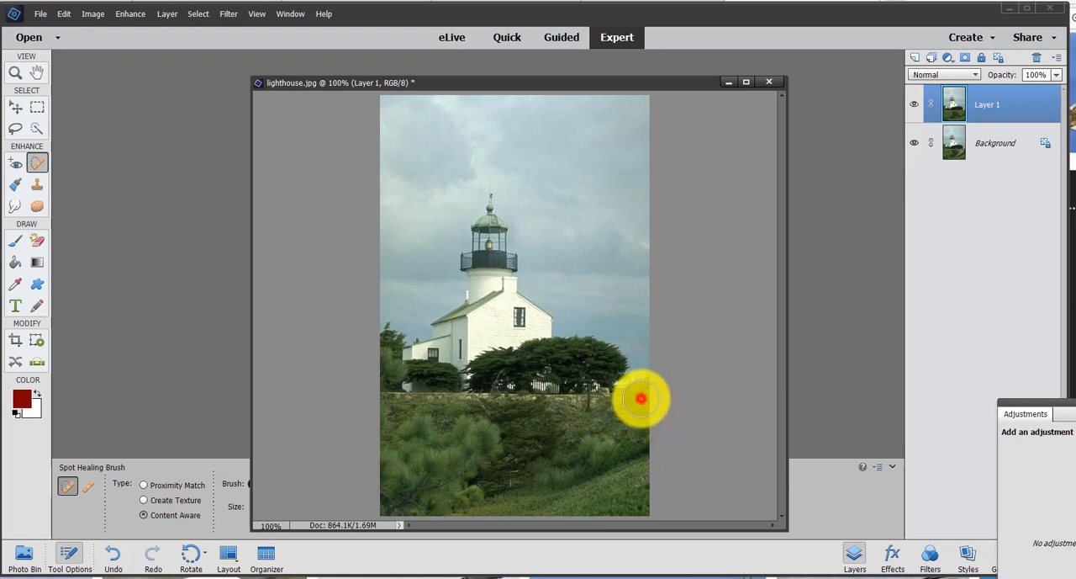
{"action": "left_click", "coordinate": [644, 389]}
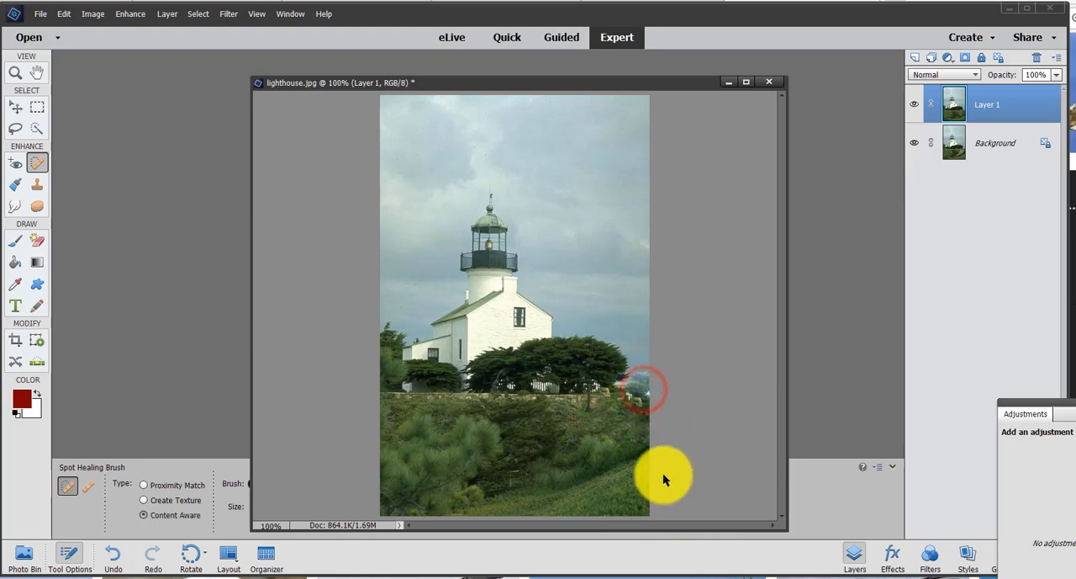
{"action": "left_click", "coordinate": [632, 405]}
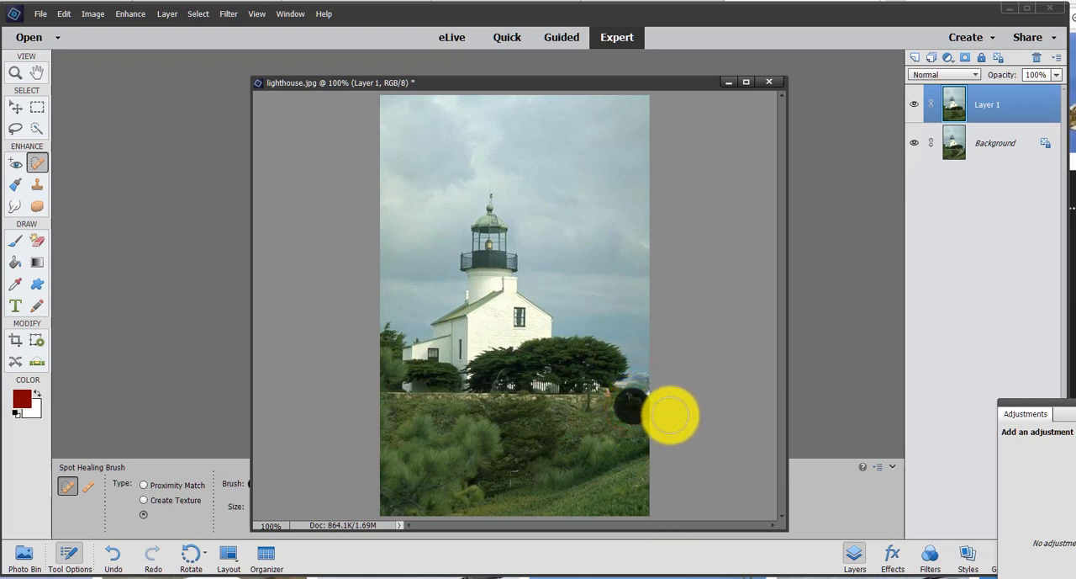
{"action": "left_click", "coordinate": [654, 401]}
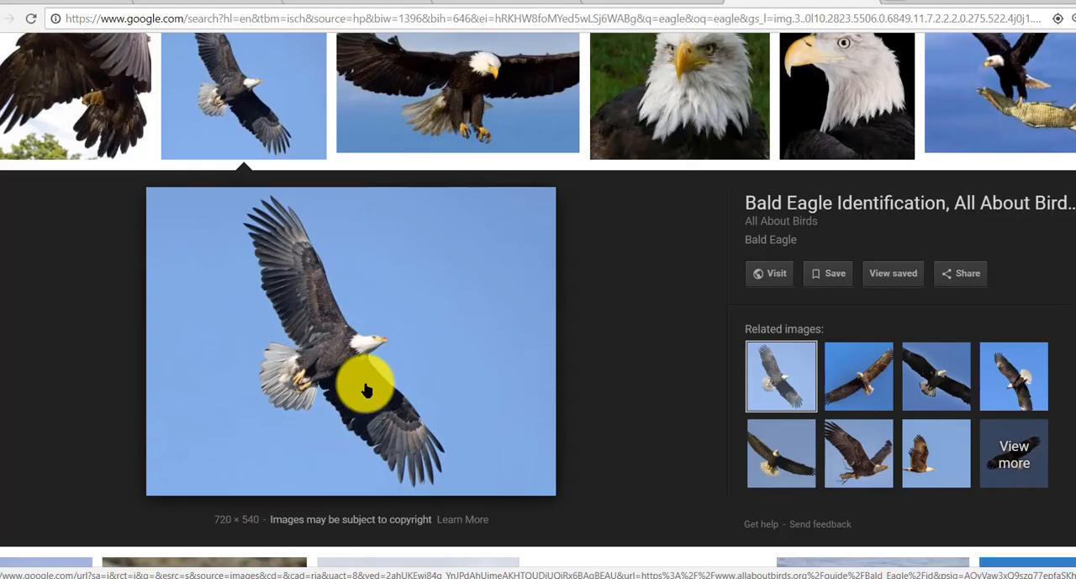
- Copy the enlarged picture of the flying bald eagle from the Google image results
{"action": "right_click", "coordinate": [390, 335]}
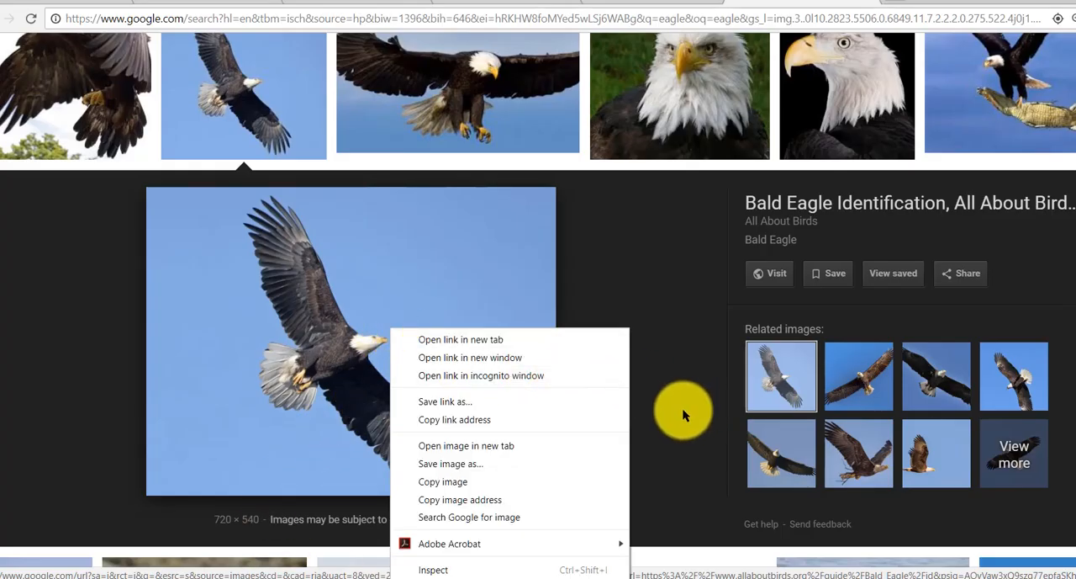
{"action": "left_click", "coordinate": [515, 485]}
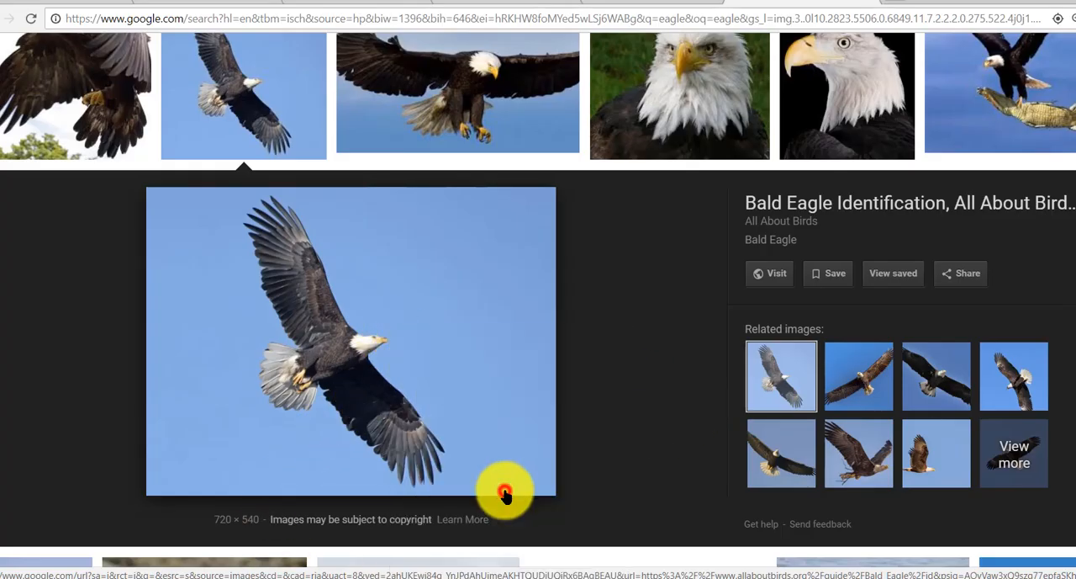
{"action": "right_click", "coordinate": [423, 376]}
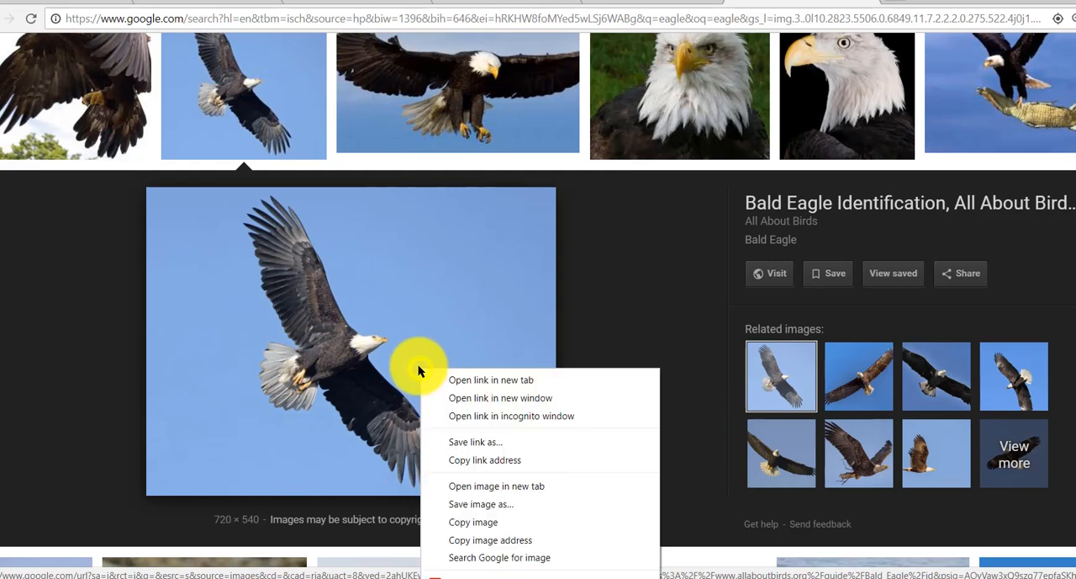
{"action": "left_click", "coordinate": [493, 522]}
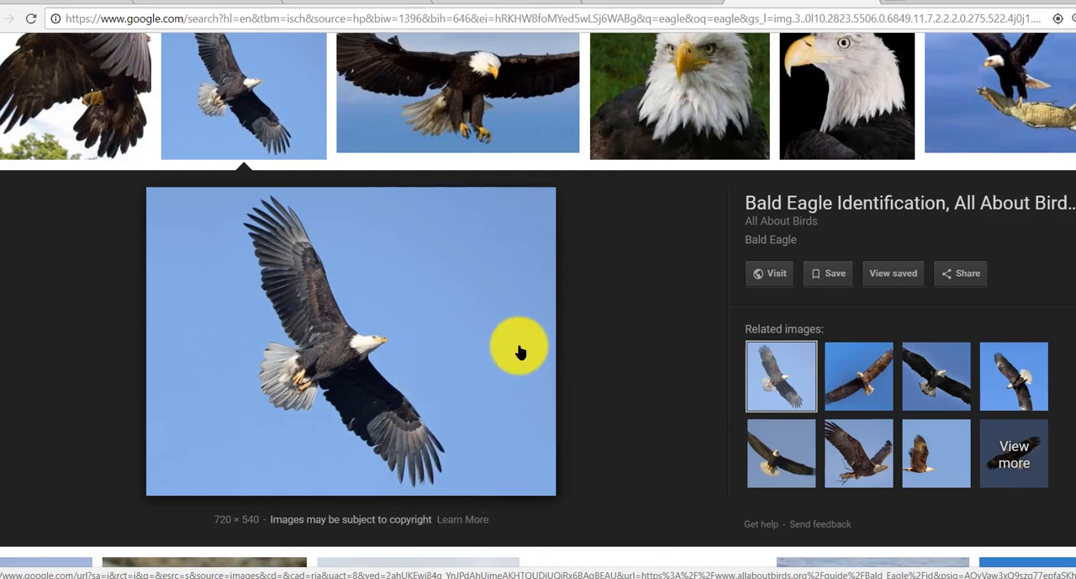
- Switch back to Photoshop Elements and create a new image from the clipboard
{"action": "key", "text": "alt+Tab"}
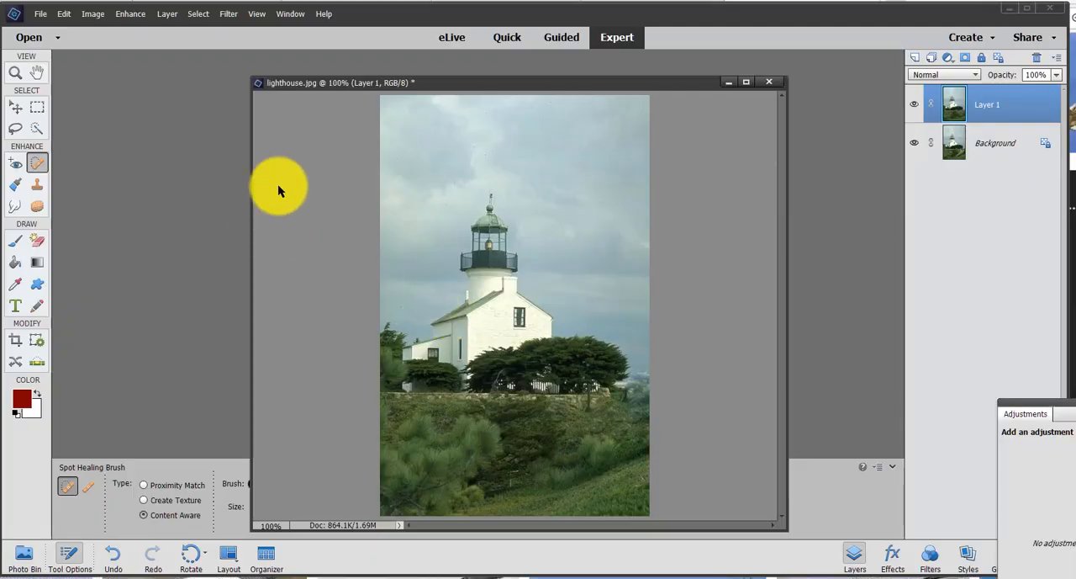
{"action": "left_click", "coordinate": [36, 14]}
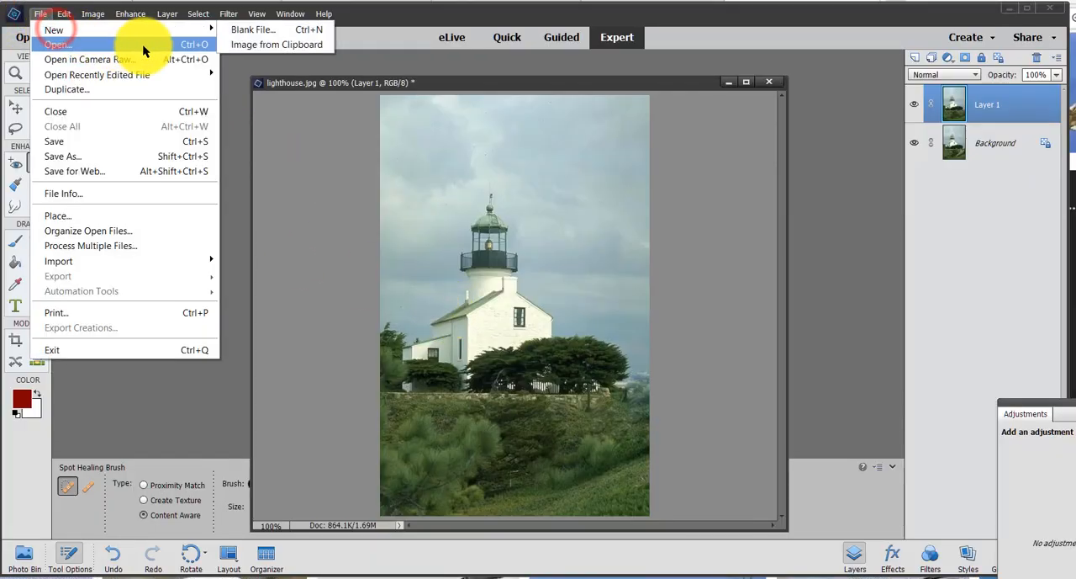
{"action": "left_click", "coordinate": [252, 45]}
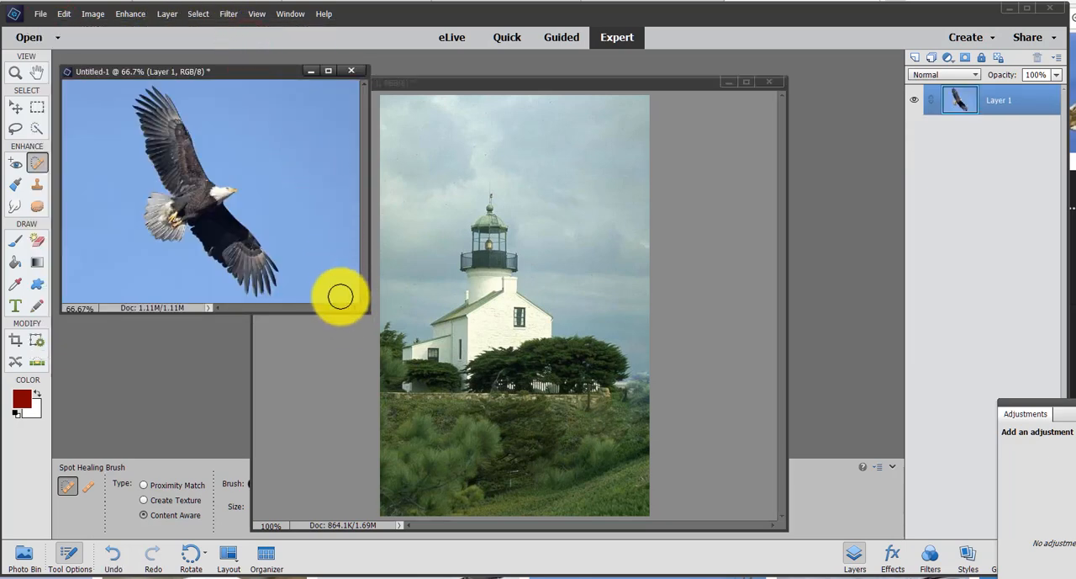
{"action": "key", "text": "c"}
{"action": "left_click", "coordinate": [317, 181]}
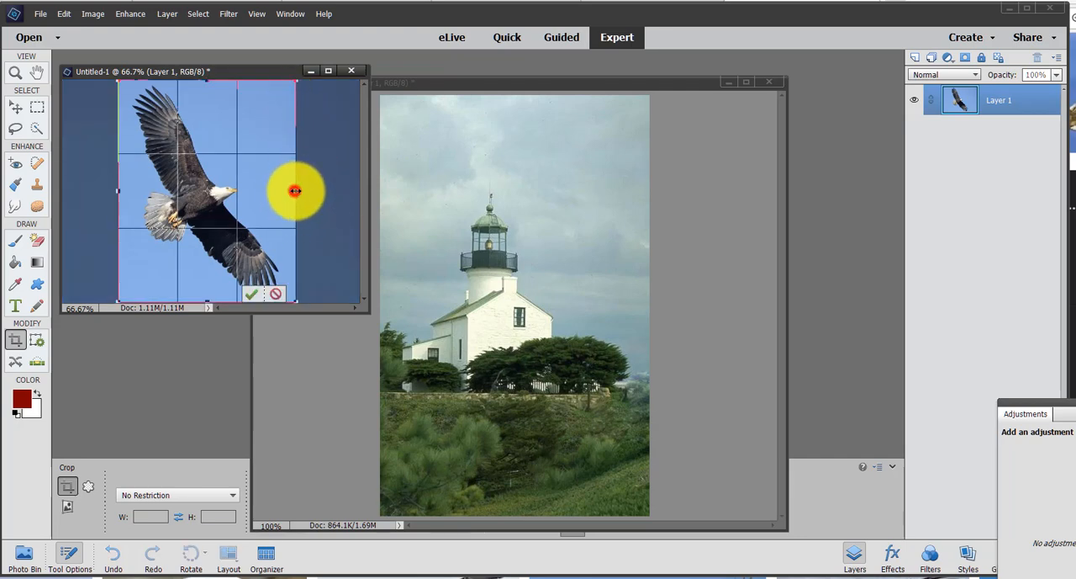
{"action": "left_click_drag", "start_coordinate": [295, 191], "coordinate": [309, 191]}
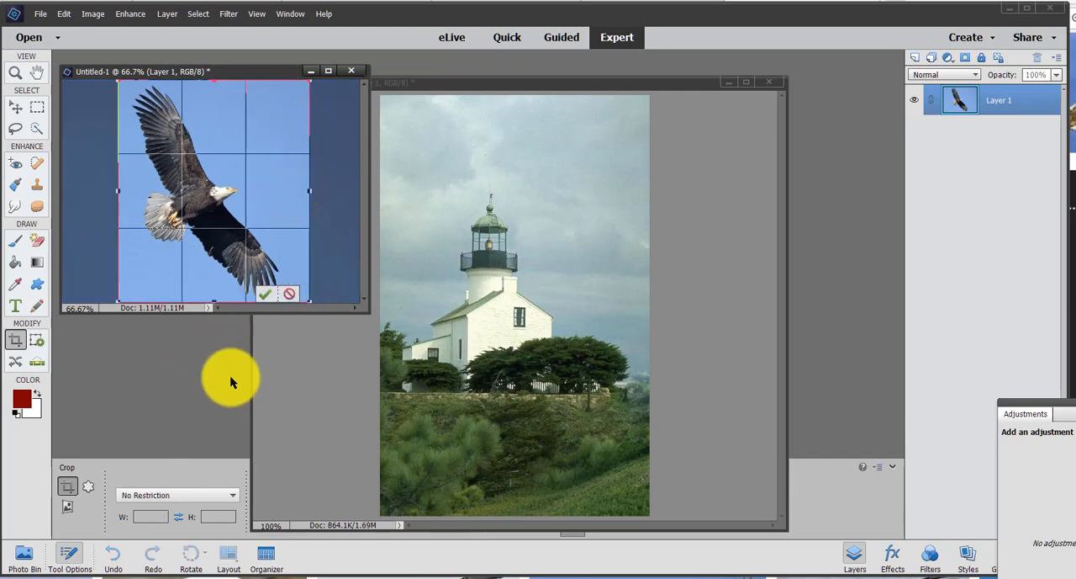
- Dock the eagle image with the lighthouse document and crop it closely around the bird with No Restriction
{"action": "left_click_drag", "start_coordinate": [248, 70], "coordinate": [423, 96]}
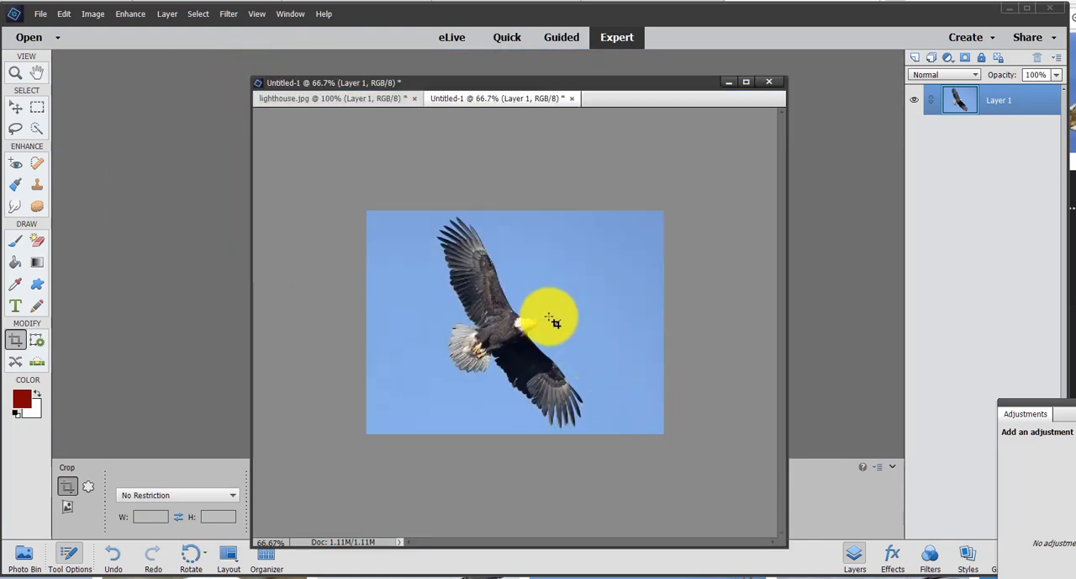
{"action": "left_click", "coordinate": [488, 260]}
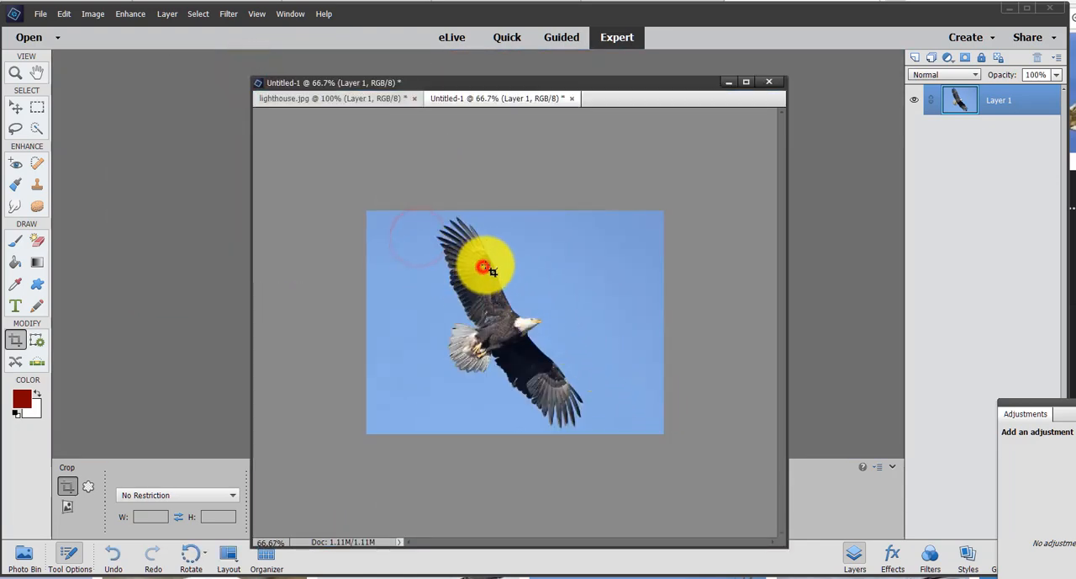
{"action": "left_click_drag", "start_coordinate": [420, 213], "coordinate": [611, 442]}
{"action": "key", "text": "Return"}
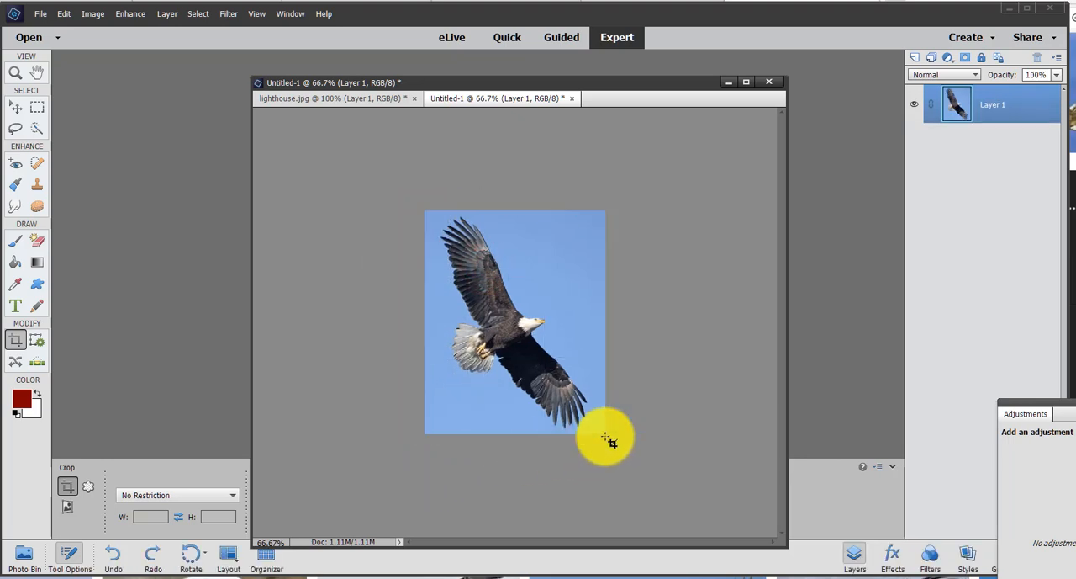
- Erase the blue sky around the eagle with the Magic Eraser at tolerance 32
{"action": "key", "text": "ctrl+plus"}
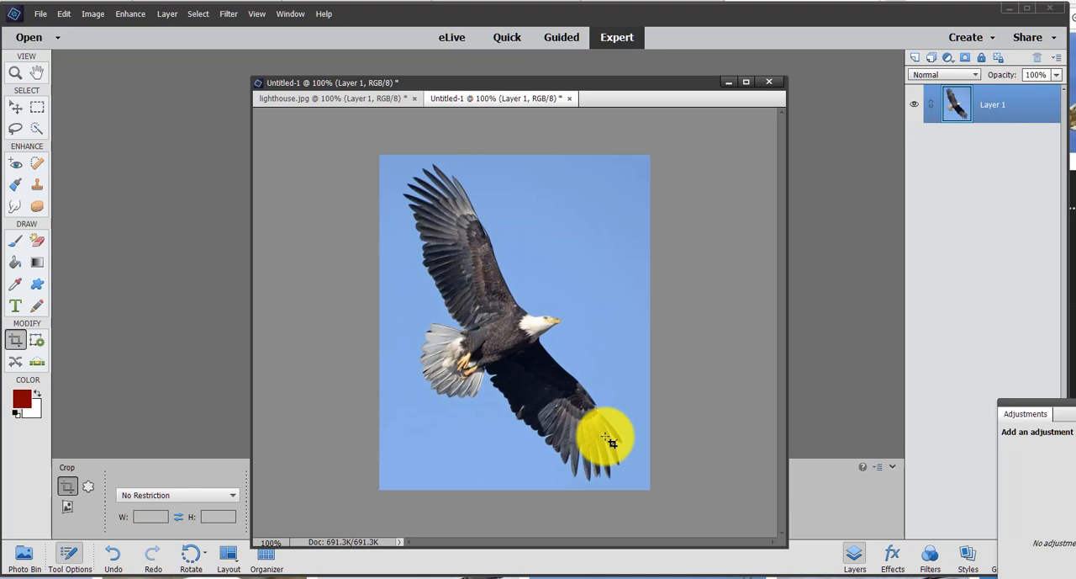
{"action": "key", "text": "ctrl+plus"}
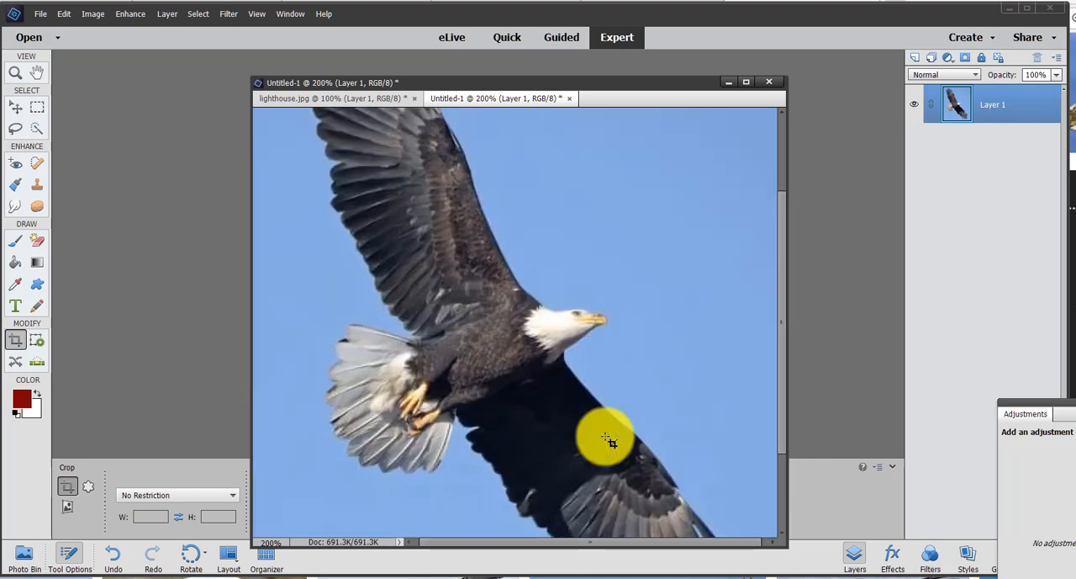
{"action": "key", "text": "ctrl+minus"}
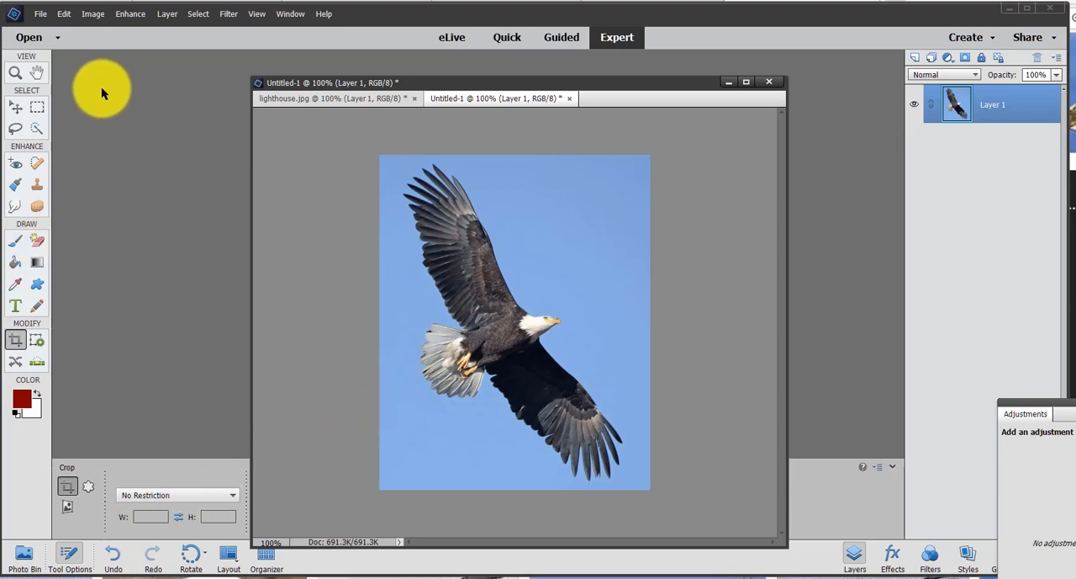
{"action": "left_click", "coordinate": [38, 240]}
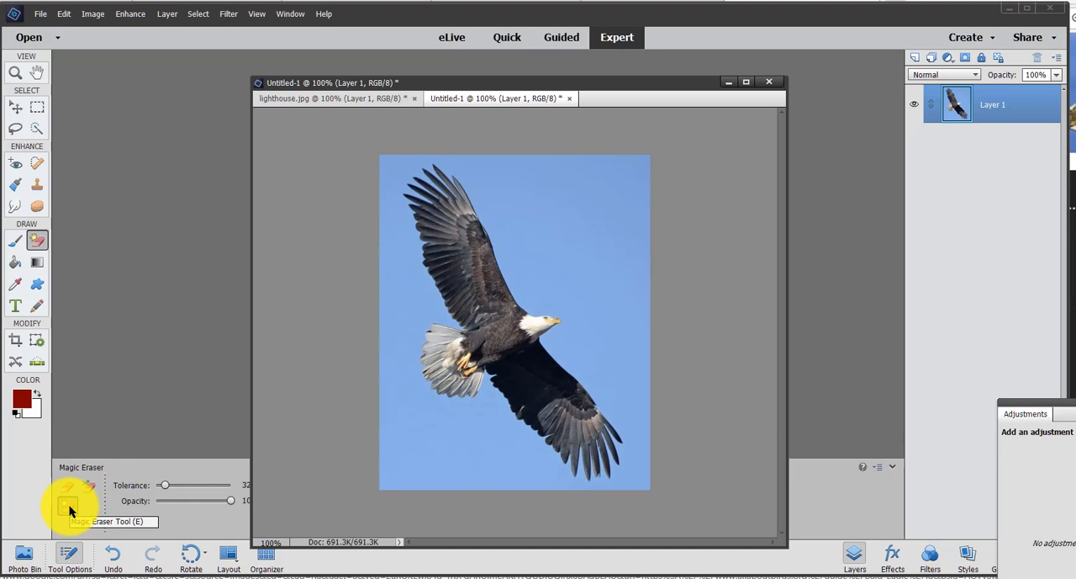
{"action": "left_click", "coordinate": [597, 222]}
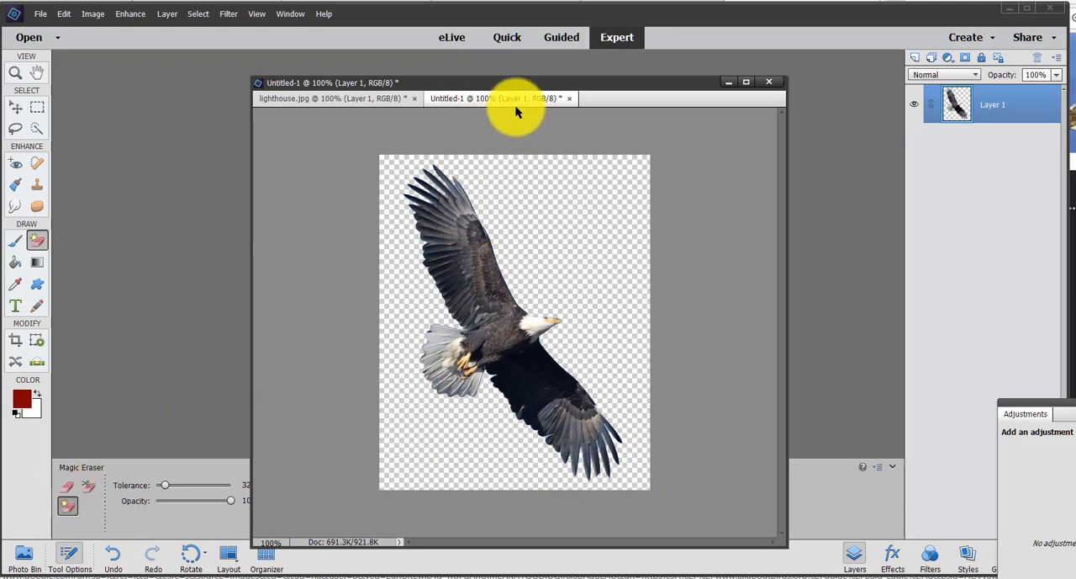
- Float the eagle image in its own window and copy the cut-out eagle into the lighthouse photo with the Move tool
{"action": "left_click_drag", "start_coordinate": [523, 101], "coordinate": [640, 180]}
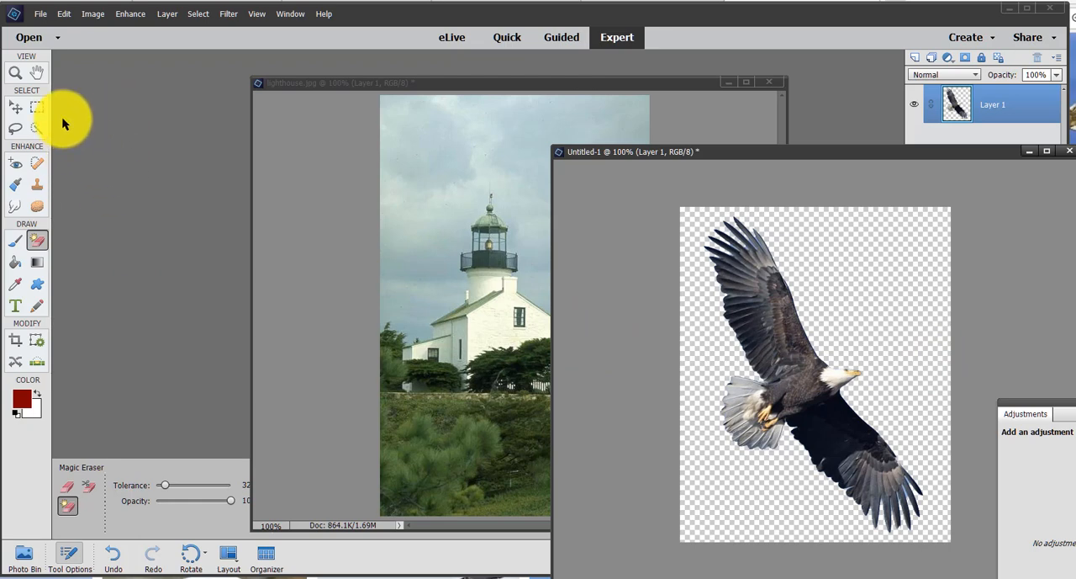
{"action": "left_click", "coordinate": [16, 105]}
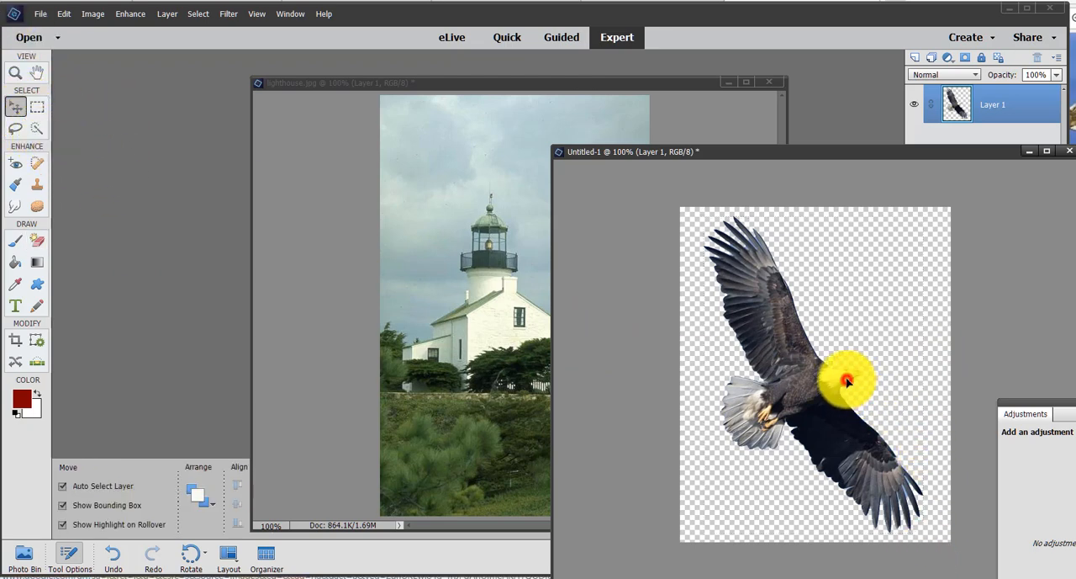
{"action": "left_click_drag", "start_coordinate": [847, 381], "coordinate": [493, 327]}
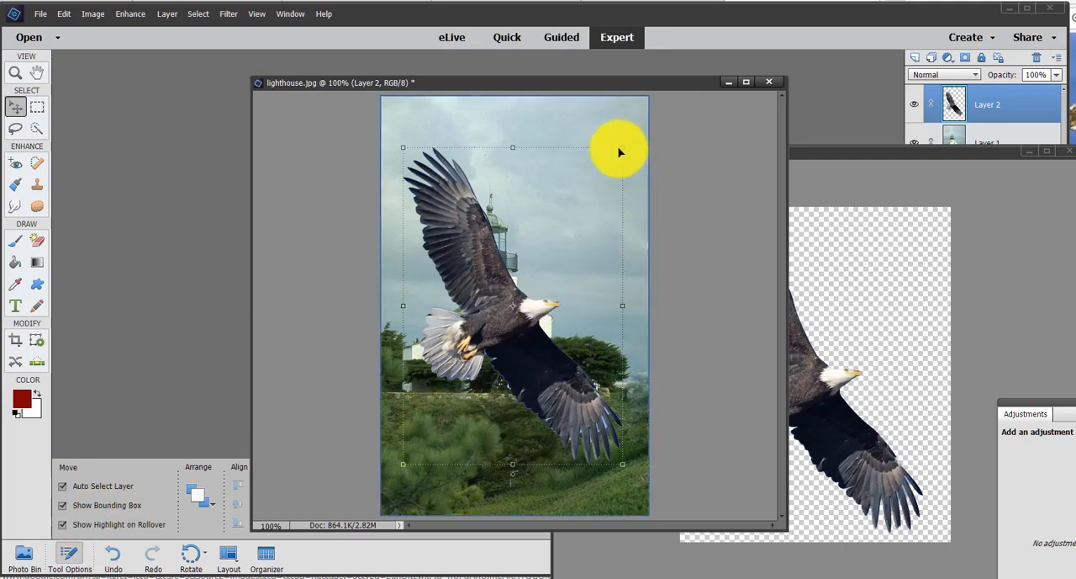
- Scale the eagle proportionally to about 27% and place it in the sky to the upper right of the lighthouse
{"action": "left_click_drag", "start_coordinate": [622, 147], "coordinate": [503, 380]}
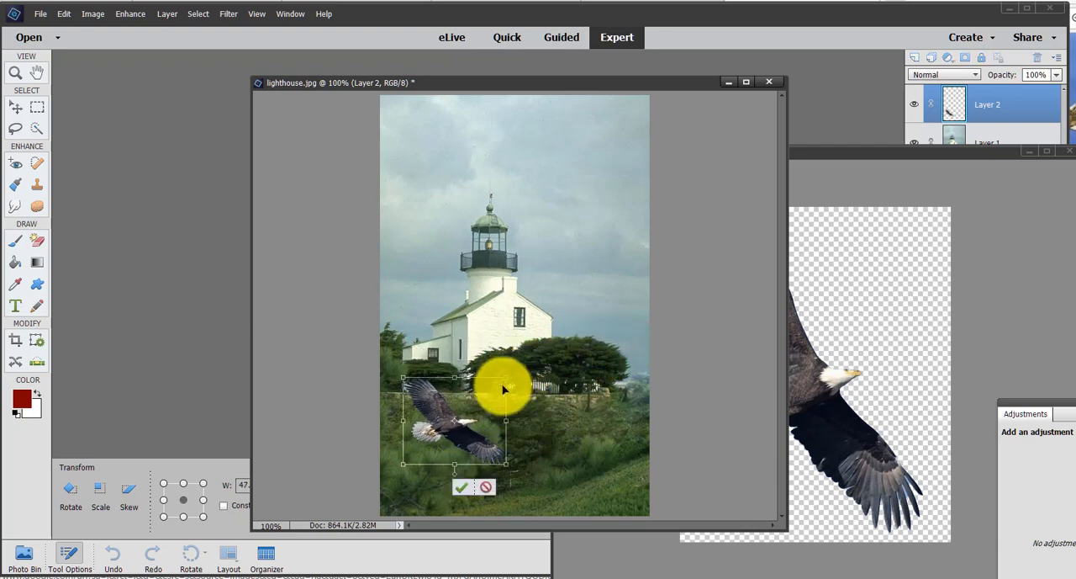
{"action": "left_click", "coordinate": [489, 490]}
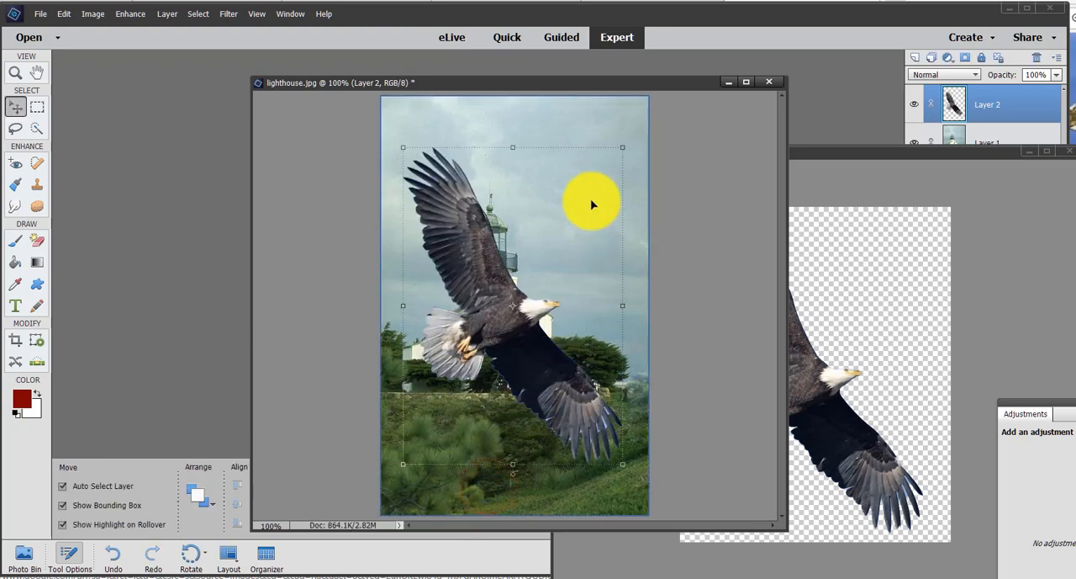
{"action": "left_click_drag", "start_coordinate": [614, 161], "coordinate": [492, 397]}
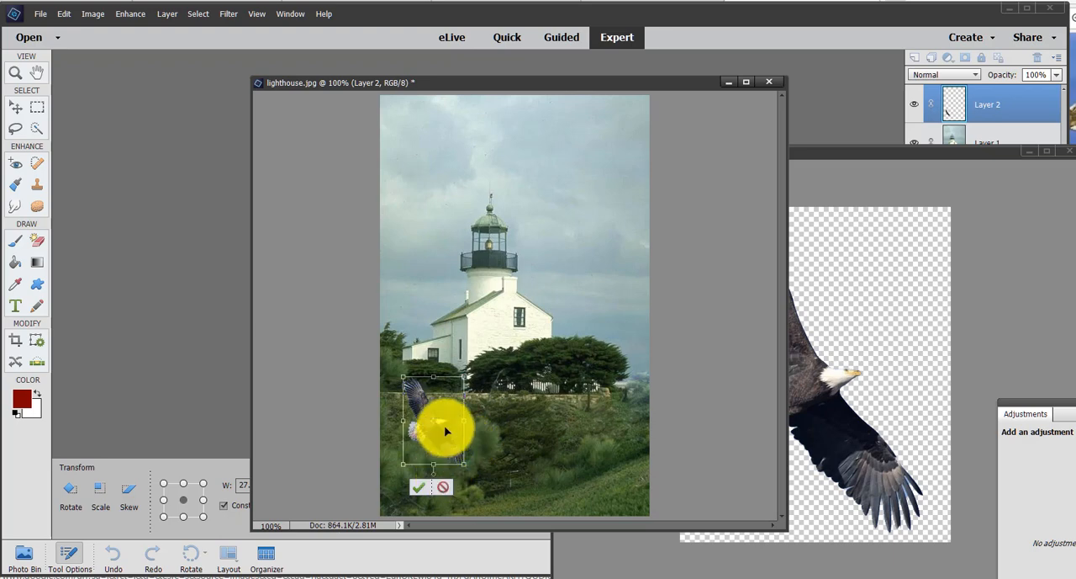
{"action": "left_click_drag", "start_coordinate": [440, 427], "coordinate": [600, 147]}
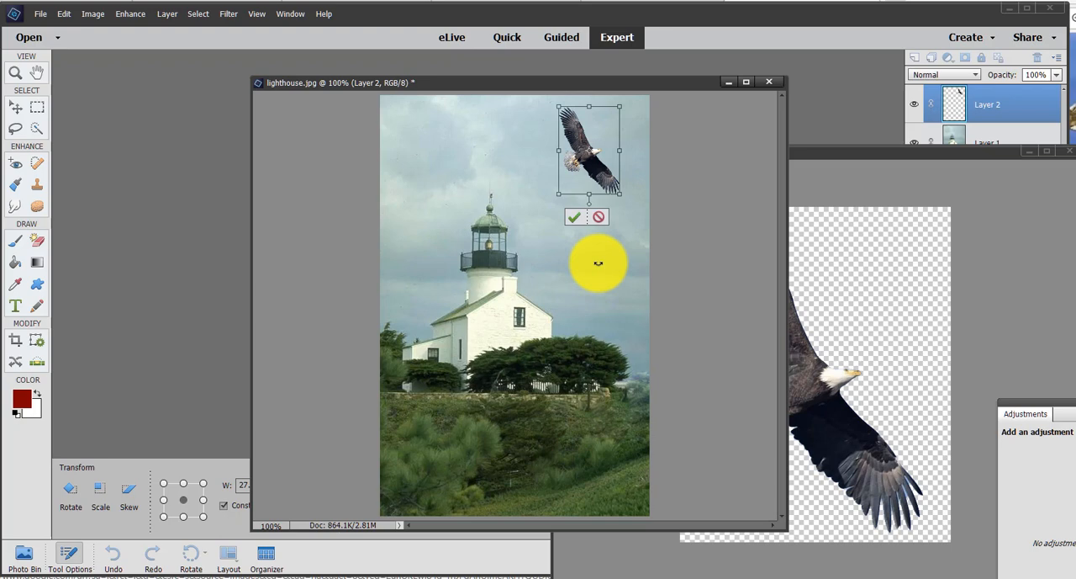
{"action": "key", "text": "Return"}
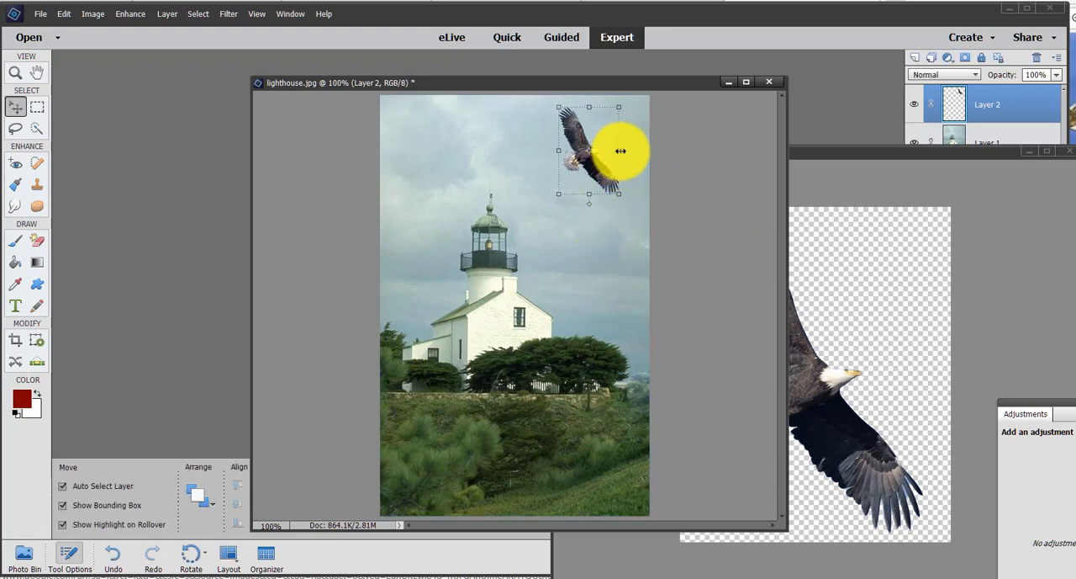
- Flip the eagle horizontally to face the other way and apply the transformation
{"action": "left_click_drag", "start_coordinate": [621, 150], "coordinate": [500, 151]}
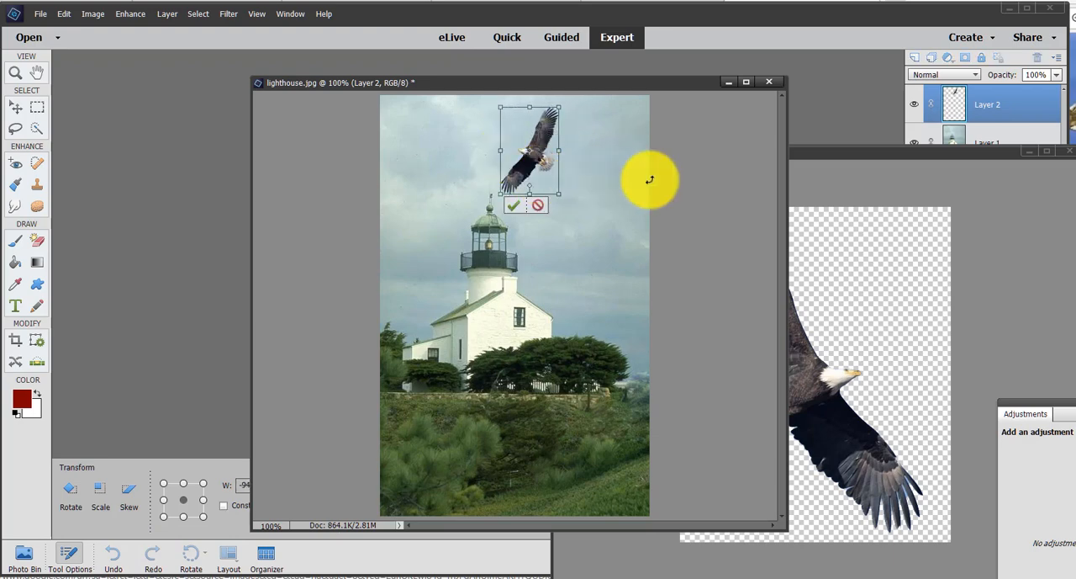
{"action": "left_click_drag", "start_coordinate": [670, 87], "coordinate": [553, 84]}
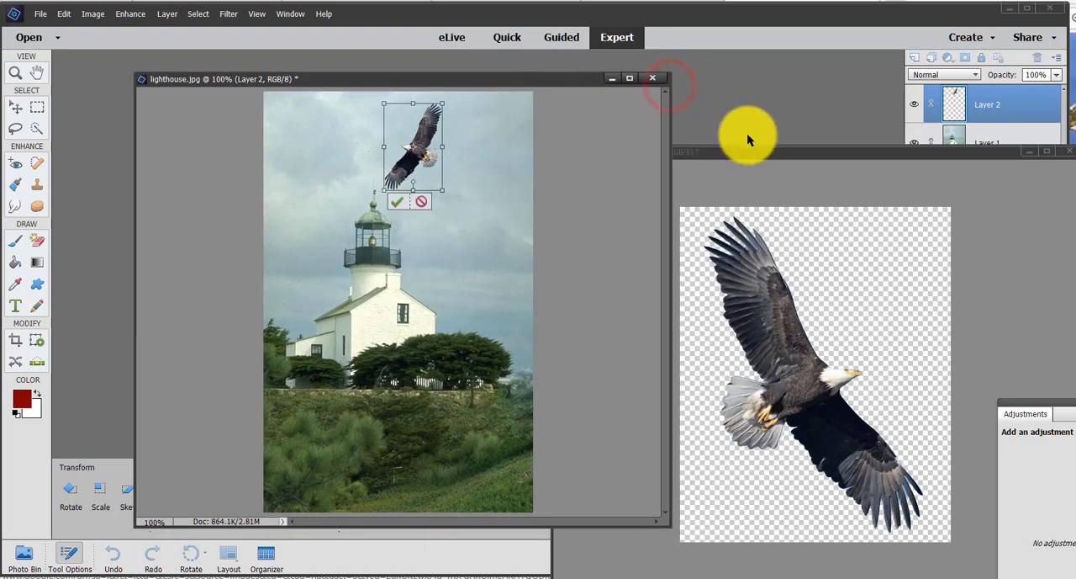
{"action": "left_click", "coordinate": [793, 156]}
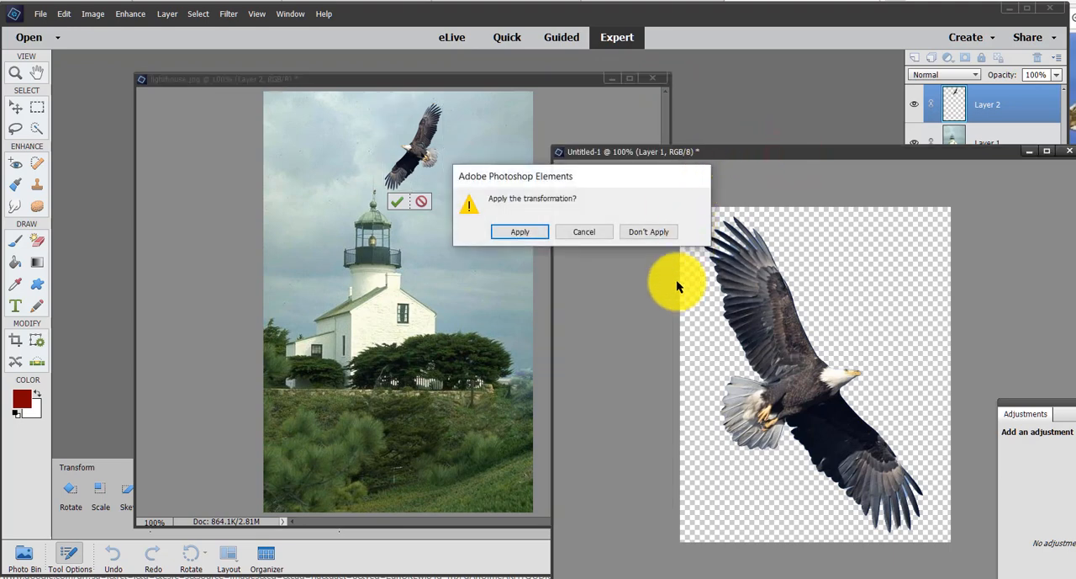
{"action": "left_click", "coordinate": [521, 233]}
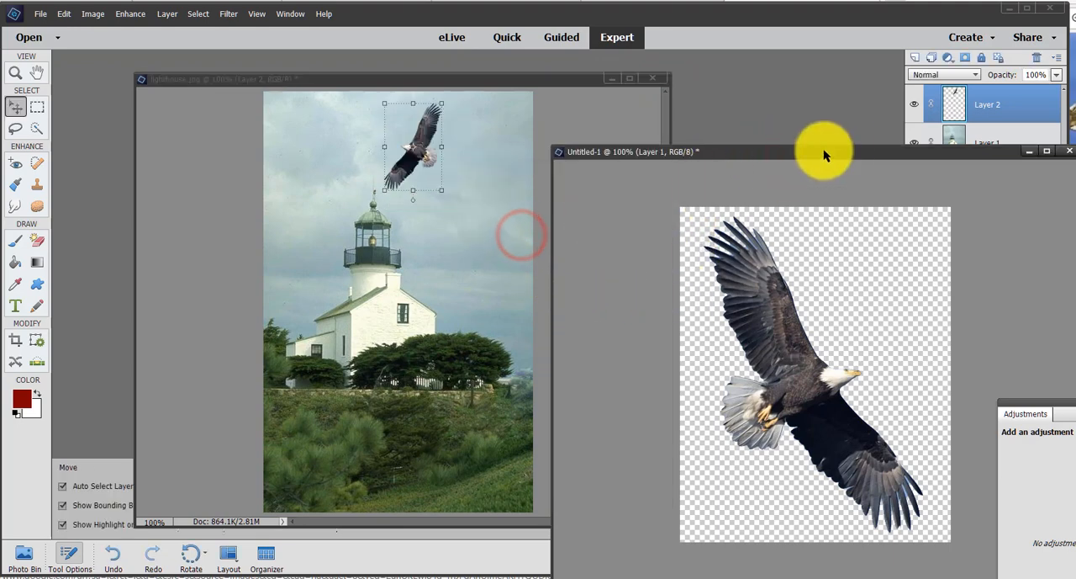
- Close the Untitled-1 eagle document without saving its changes
{"action": "left_click_drag", "start_coordinate": [842, 149], "coordinate": [574, 153]}
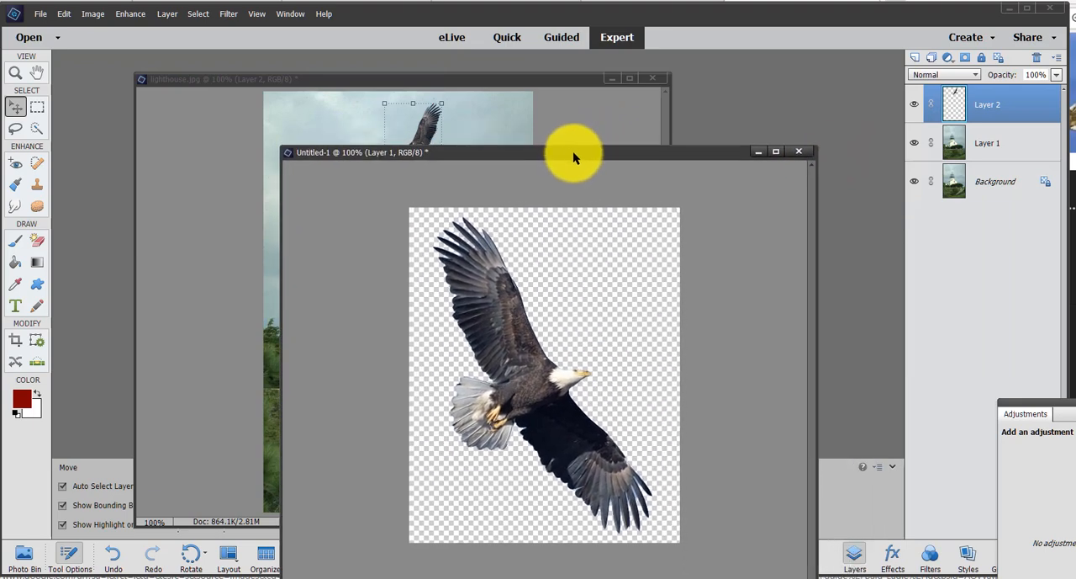
{"action": "left_click", "coordinate": [800, 151]}
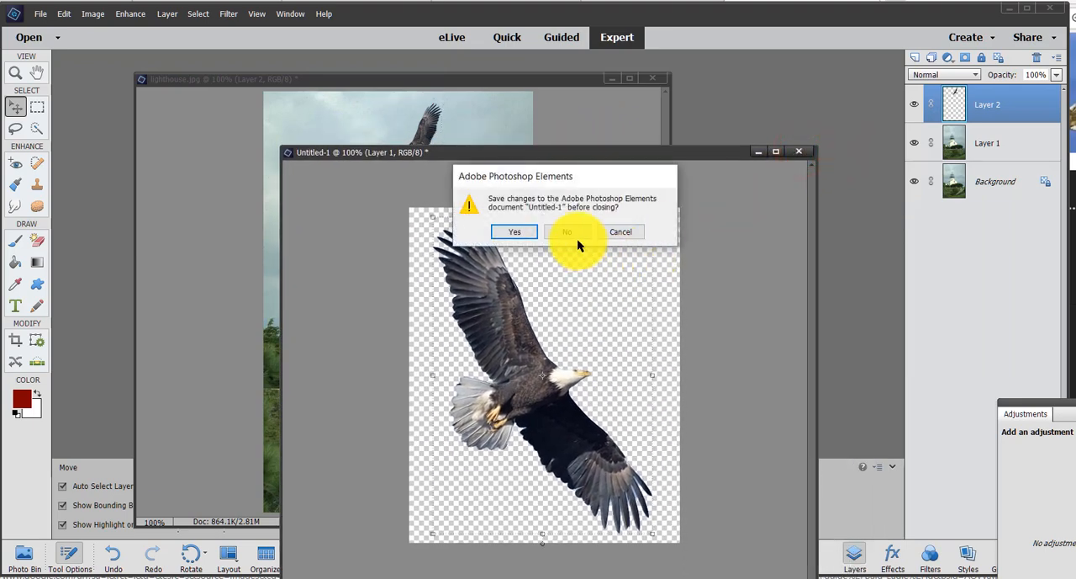
{"action": "left_click", "coordinate": [576, 235]}
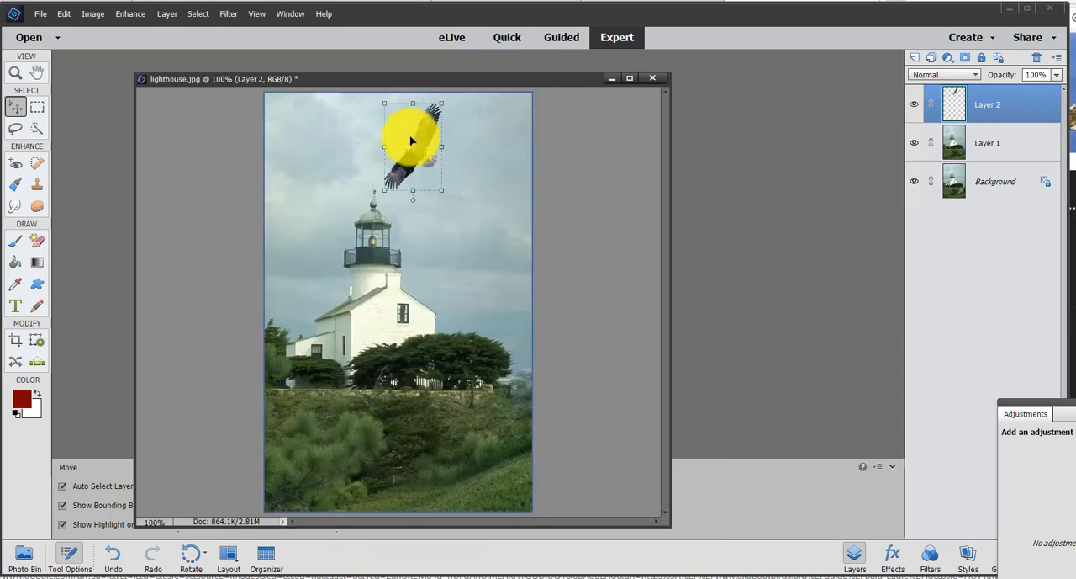
{"action": "mouse_move", "coordinate": [425, 143]}
{"action": "left_mouse_down"}
{"action": "mouse_move", "coordinate": [521, 261]}
{"action": "mouse_move", "coordinate": [450, 234]}
{"action": "left_mouse_up"}
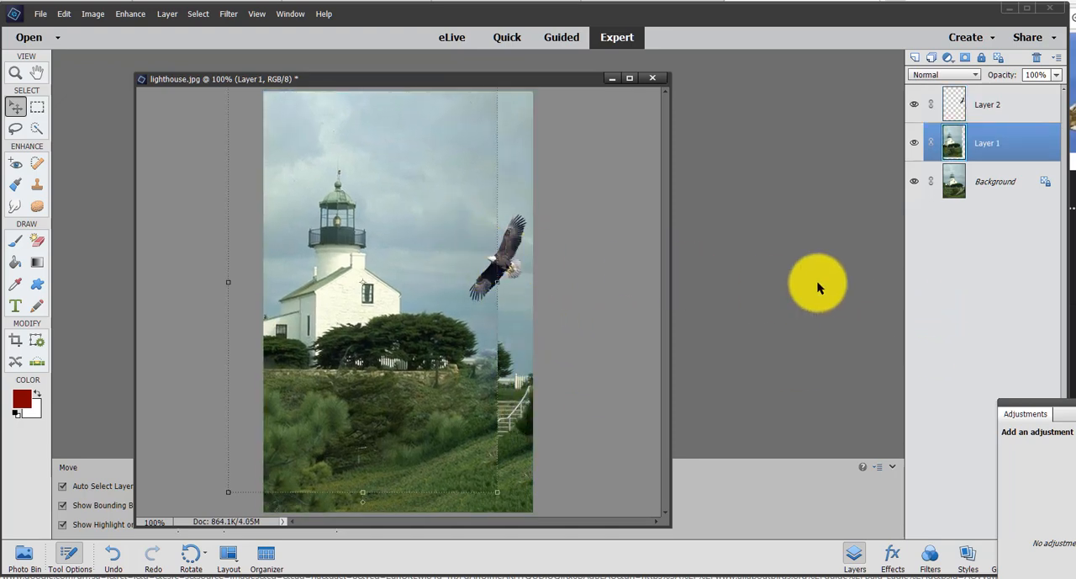
{"action": "key", "text": "ctrl+z"}
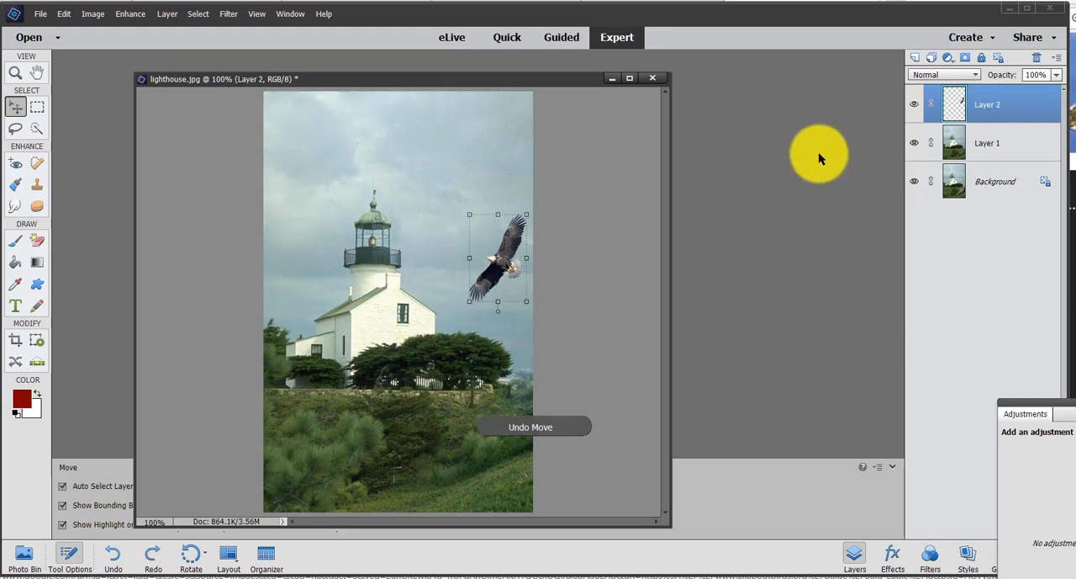
{"action": "left_click", "coordinate": [484, 259]}
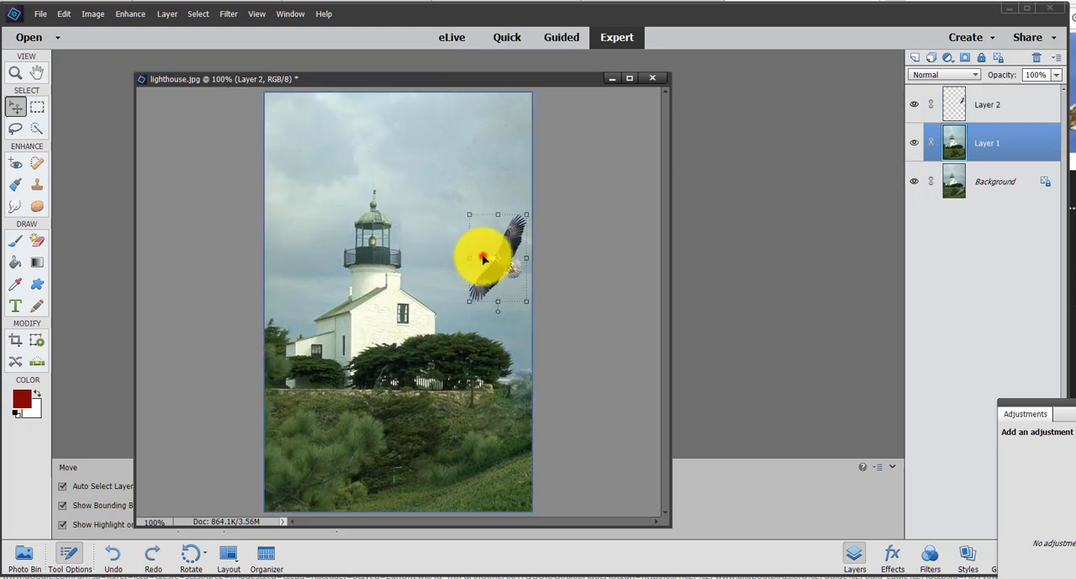
{"action": "left_click_drag", "start_coordinate": [484, 259], "coordinate": [467, 243]}
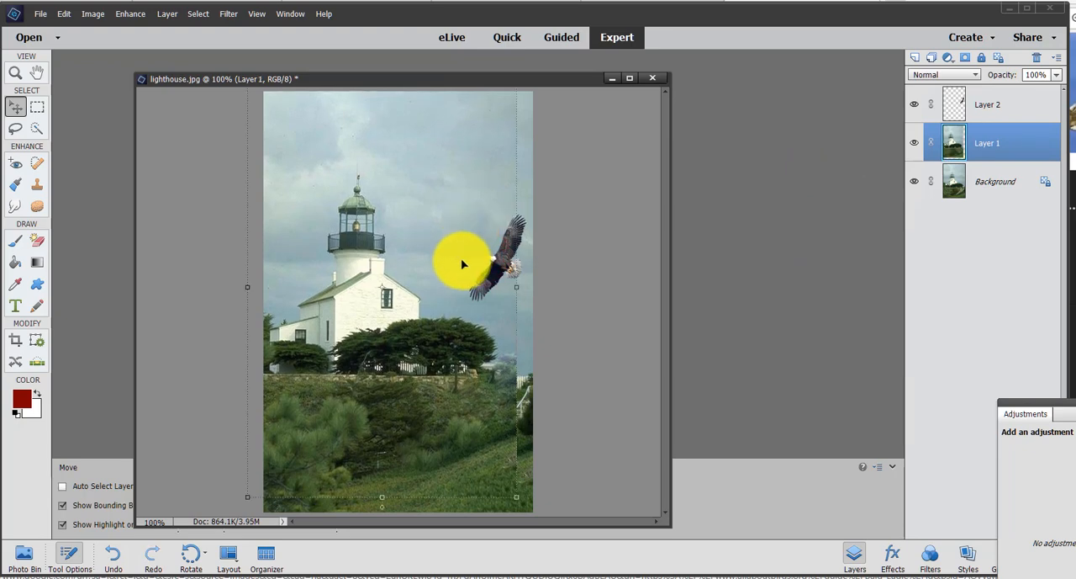
{"action": "key", "text": "ctrl+z"}
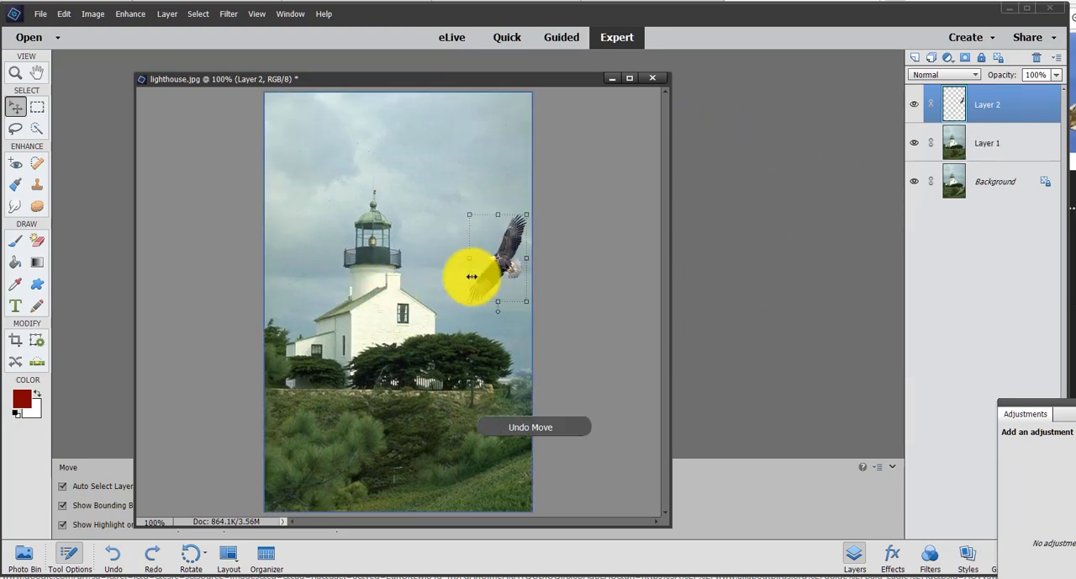
- Move the eagle on Layer 2 into the sky to the upper right of the lighthouse and rename its layer "eagle"
{"action": "left_click", "coordinate": [982, 103]}
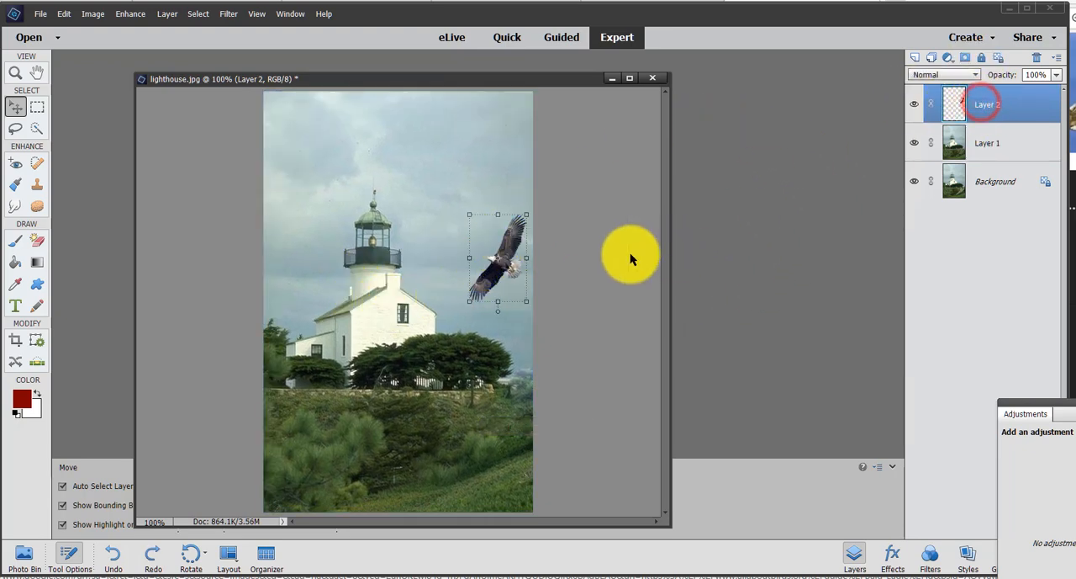
{"action": "left_click_drag", "start_coordinate": [494, 265], "coordinate": [471, 186]}
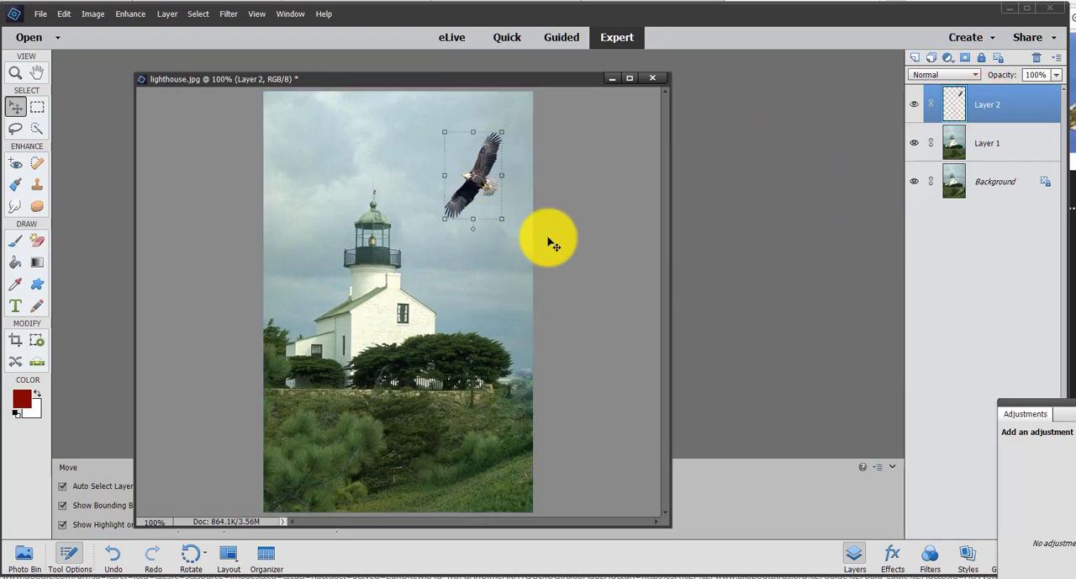
{"action": "double_click", "coordinate": [992, 101]}
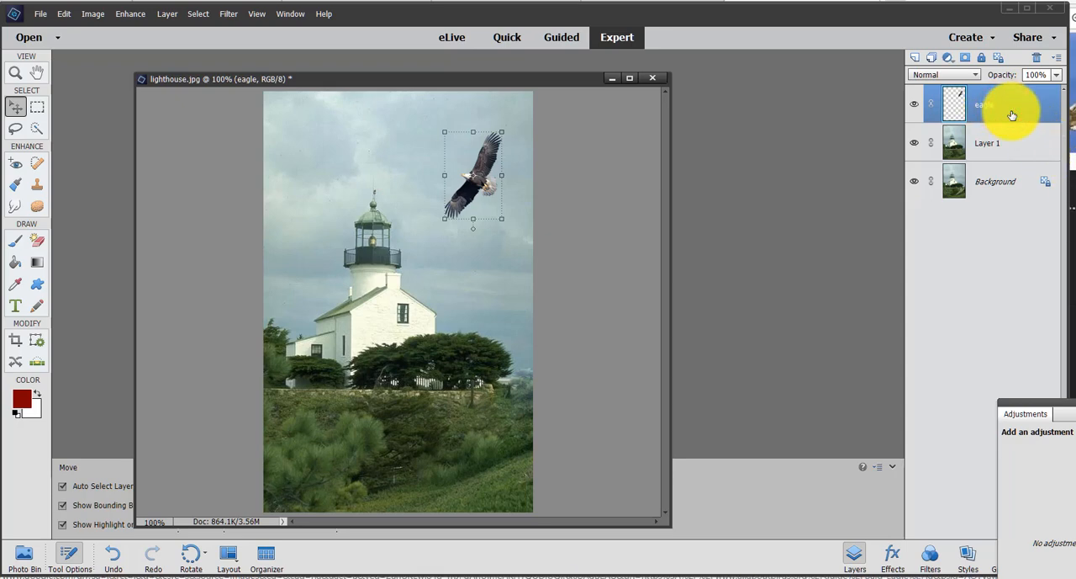
- Duplicate the eagle layer, making the copy smaller and horizontally flipped, placed between the lighthouse tower and the original eagle
{"action": "key", "text": "ctrl+j"}
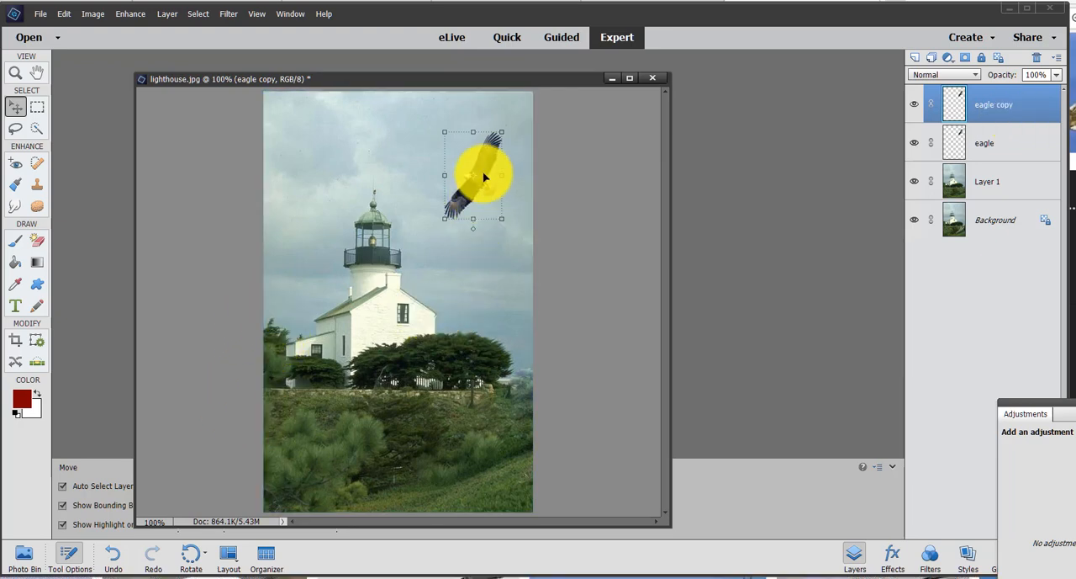
{"action": "left_click_drag", "start_coordinate": [476, 174], "coordinate": [341, 158]}
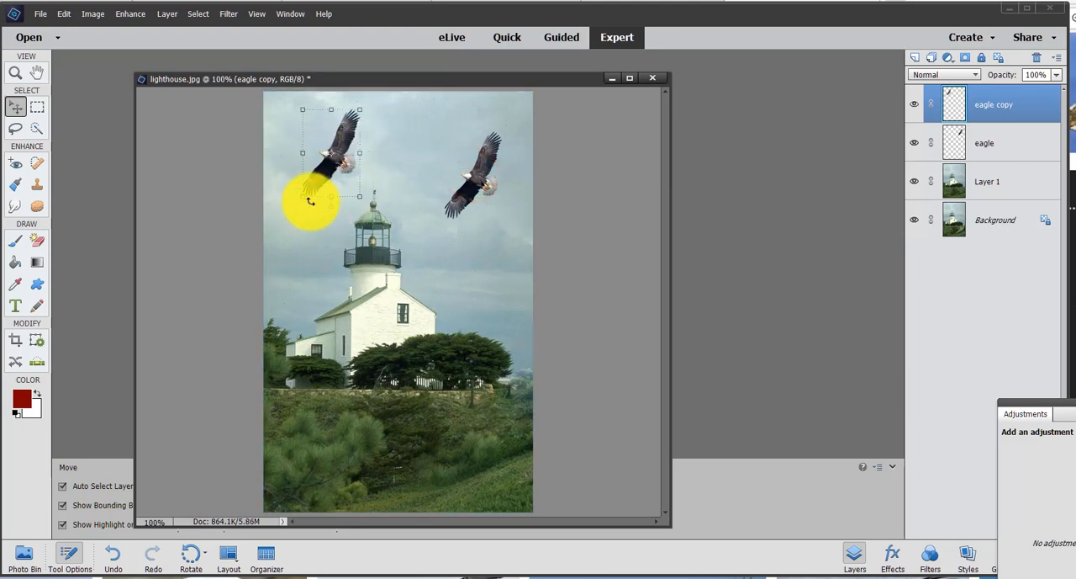
{"action": "left_click_drag", "start_coordinate": [360, 195], "coordinate": [339, 174]}
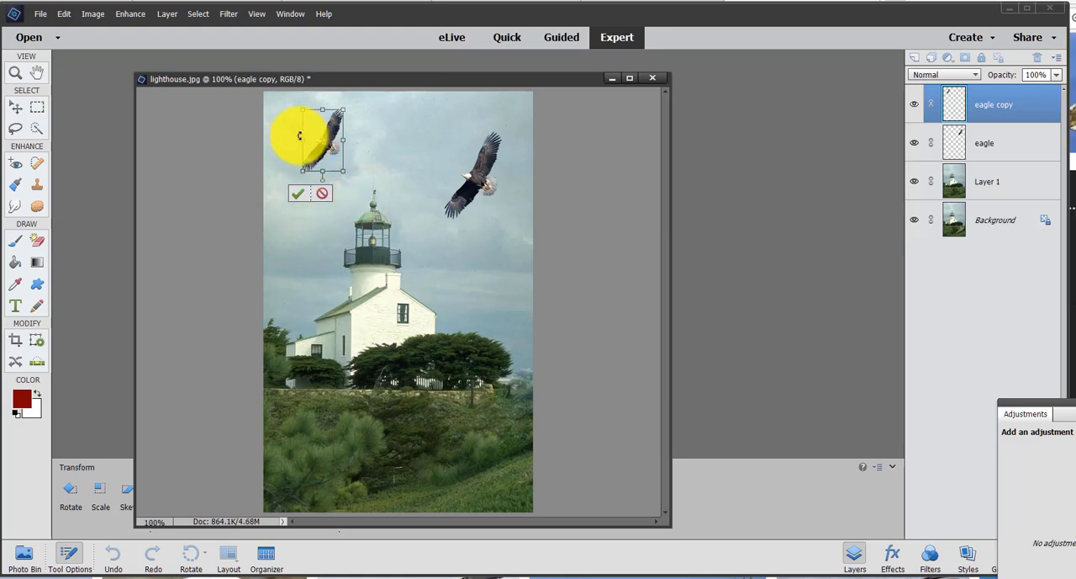
{"action": "left_click_drag", "start_coordinate": [301, 141], "coordinate": [432, 225]}
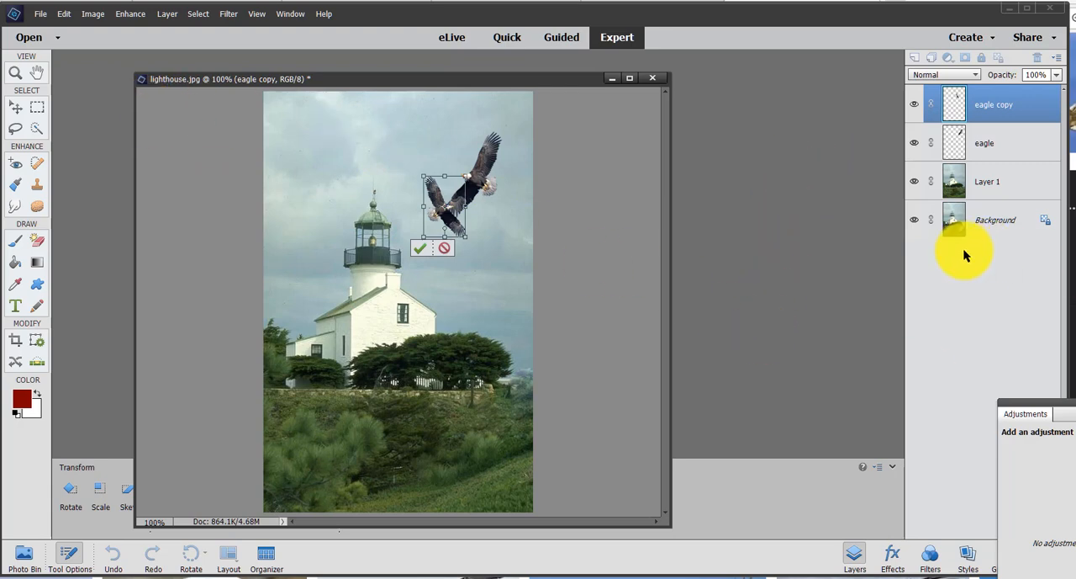
{"action": "key", "text": "Return"}
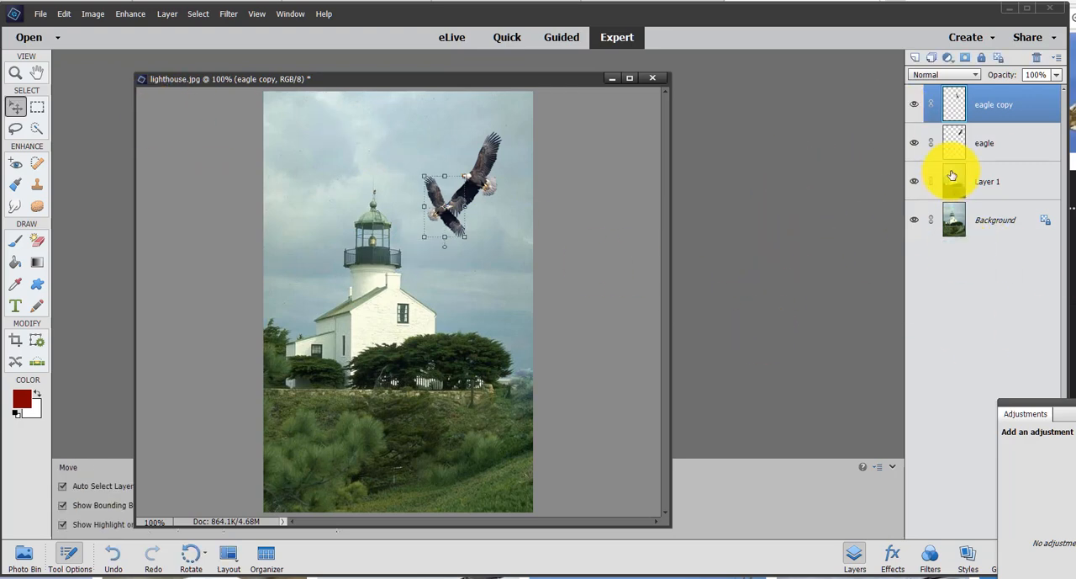
- Move the original eagle so it overlaps the smaller one and place its layer above the "eagle copy" layer
{"action": "left_click", "coordinate": [987, 133]}
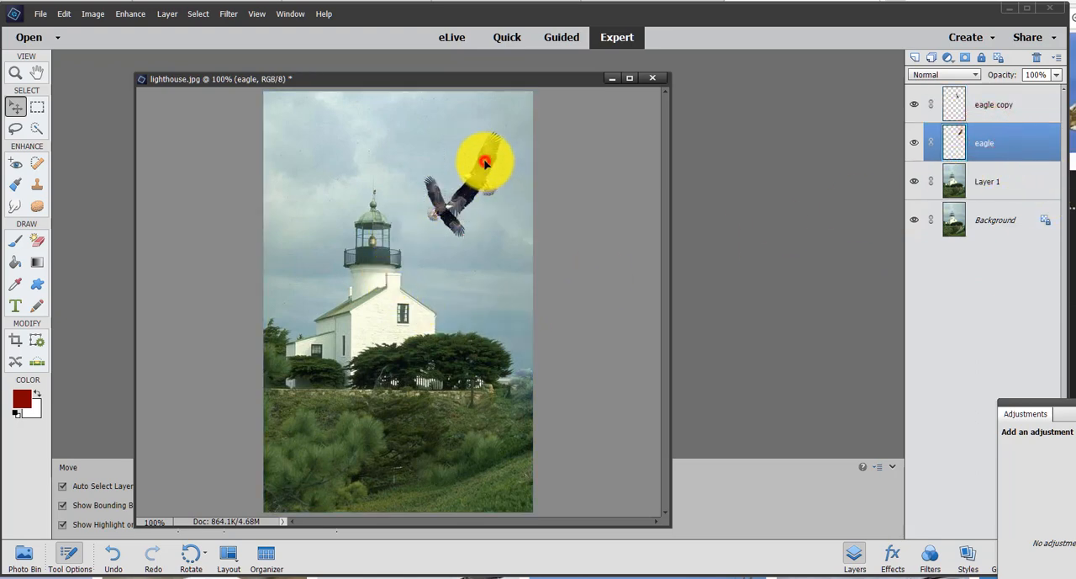
{"action": "left_click_drag", "start_coordinate": [485, 162], "coordinate": [481, 180]}
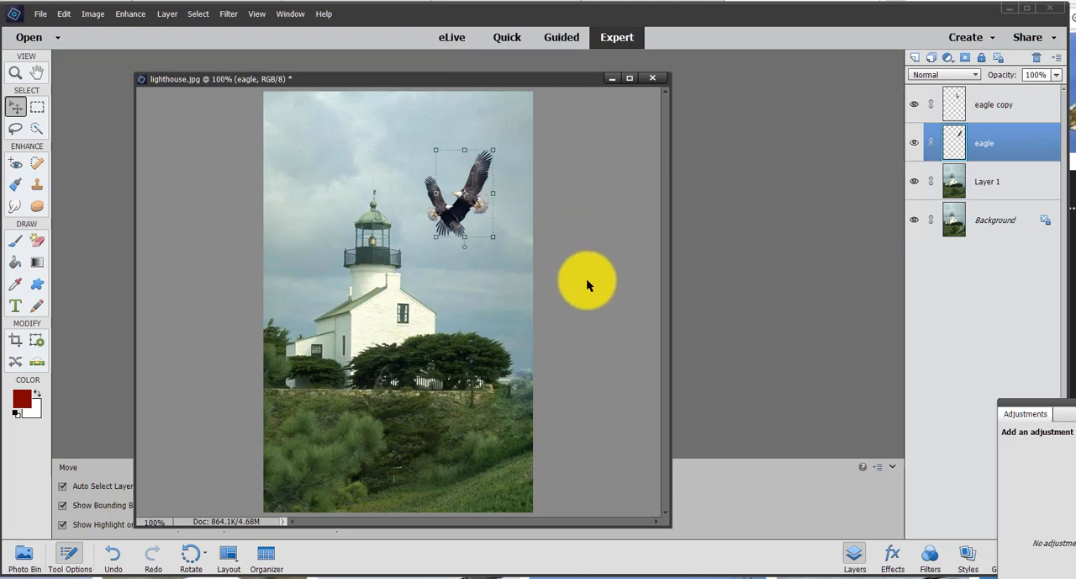
{"action": "key", "text": "ctrl+equal"}
{"action": "key", "text": "ctrl+equal"}
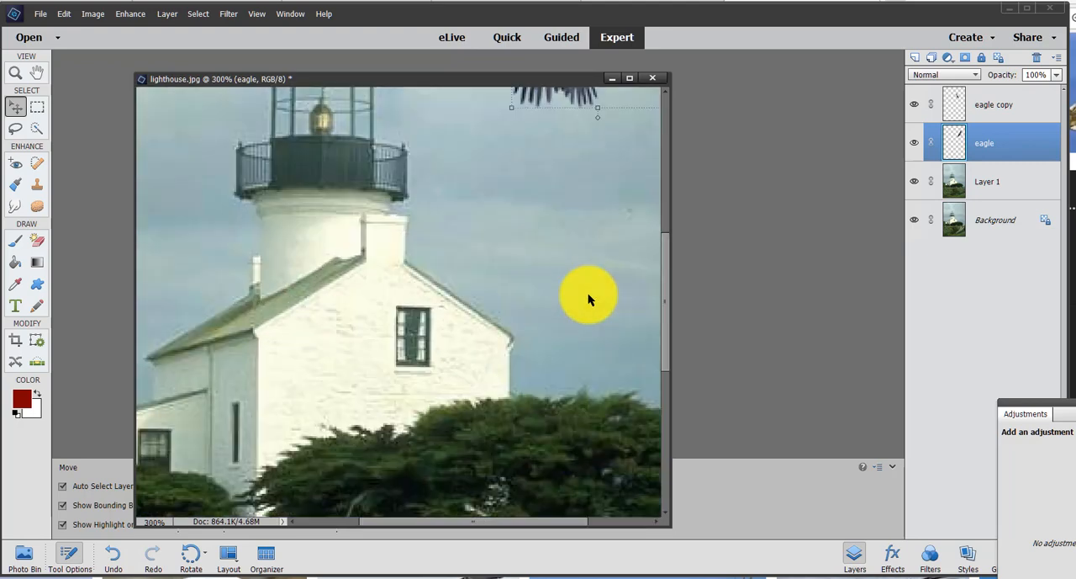
{"action": "left_click_drag", "start_coordinate": [664, 349], "coordinate": [660, 275]}
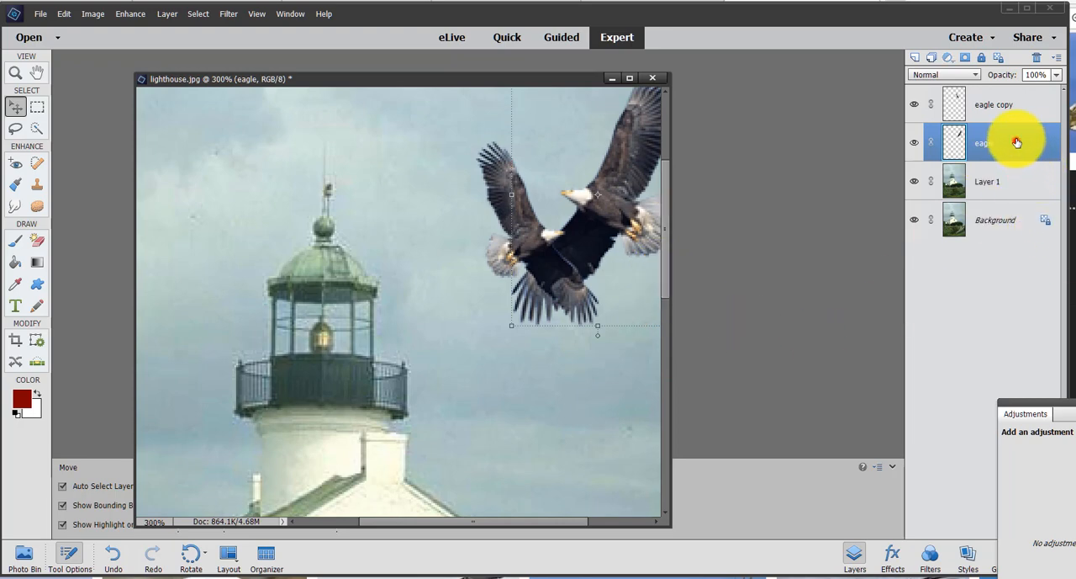
{"action": "left_click_drag", "start_coordinate": [1019, 143], "coordinate": [1009, 111]}
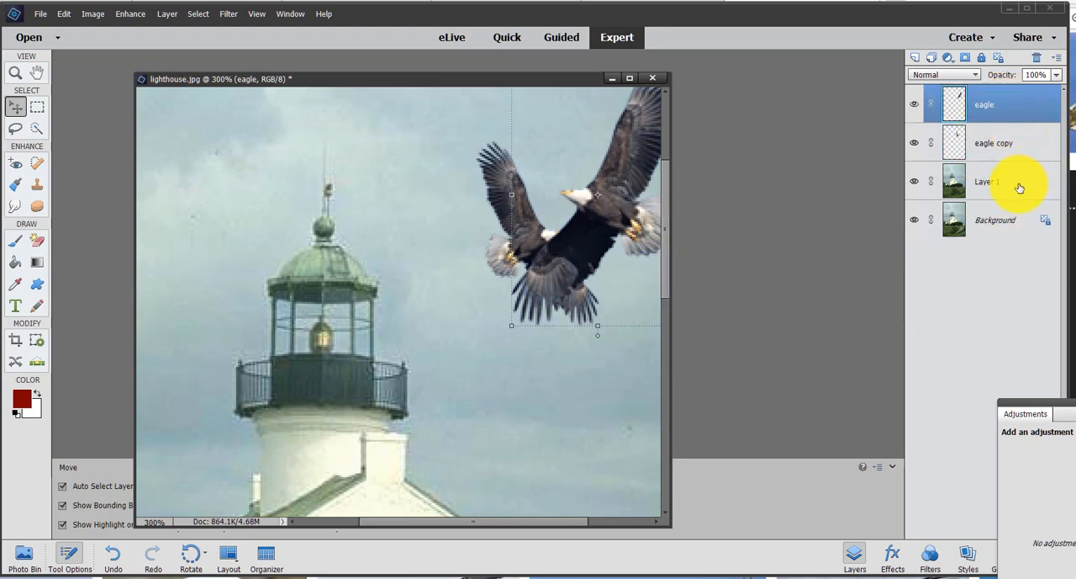
- Lower the larger eagle so it crosses the smaller eagle's lower wing, and make Layer 1 the active layer
{"action": "left_click", "coordinate": [17, 114]}
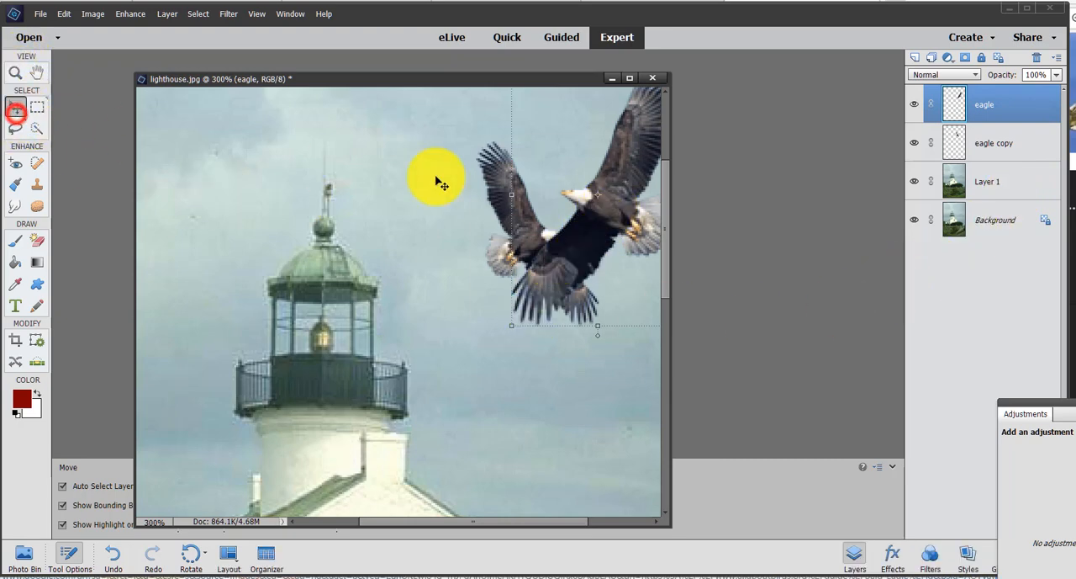
{"action": "left_click_drag", "start_coordinate": [624, 217], "coordinate": [620, 281]}
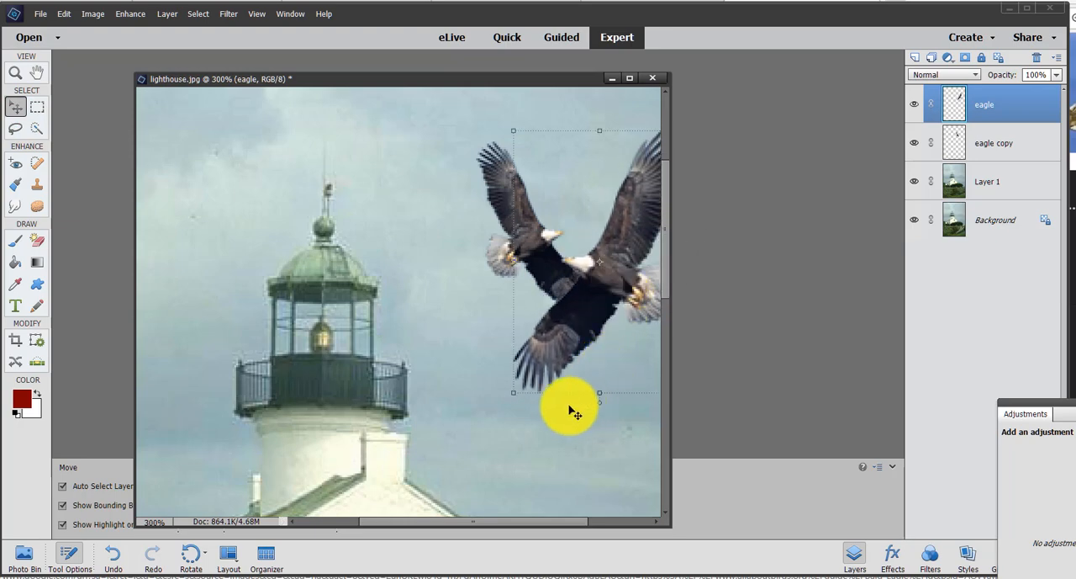
{"action": "left_click", "coordinate": [557, 413]}
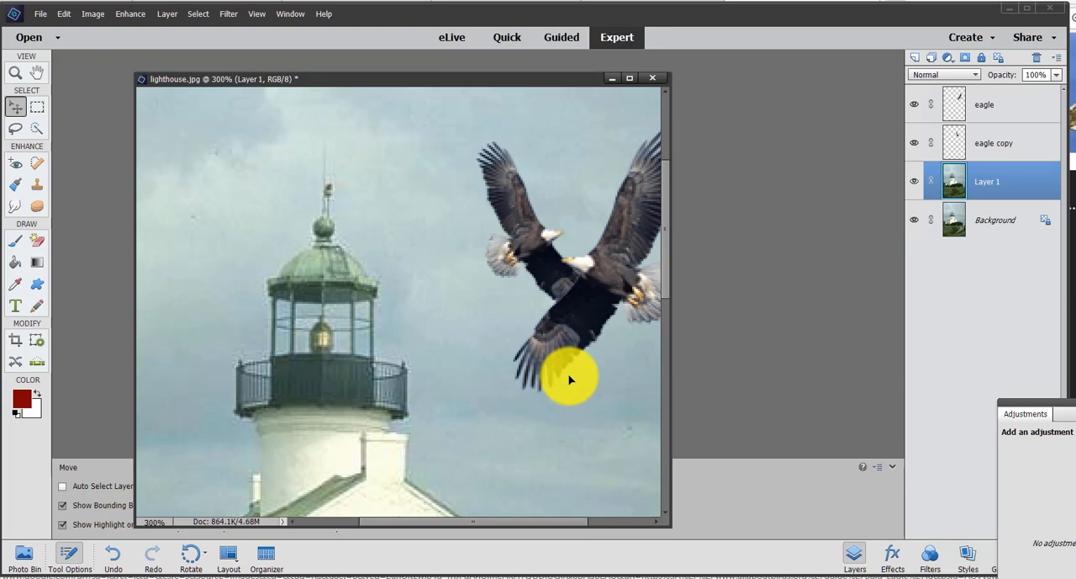
{"action": "key", "text": "ctrl+minus"}
{"action": "key", "text": "ctrl+minus"}
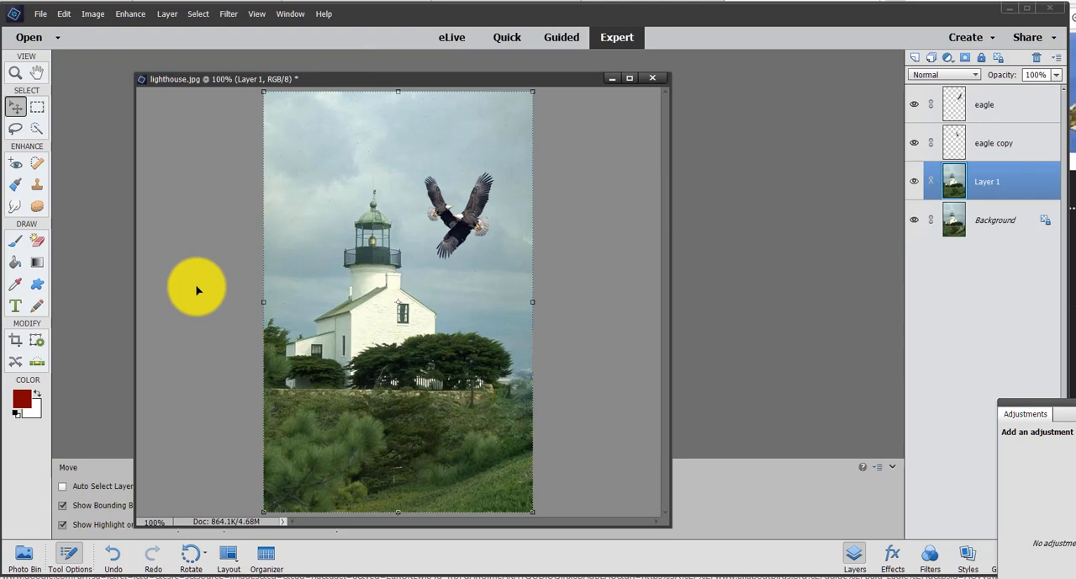
- Save the layered image in Photoshop format as "LIghthouse poster" in the "elements 2018 class disk" folder
{"action": "key", "text": "ctrl+s"}
{"action": "key", "text": "Return"}
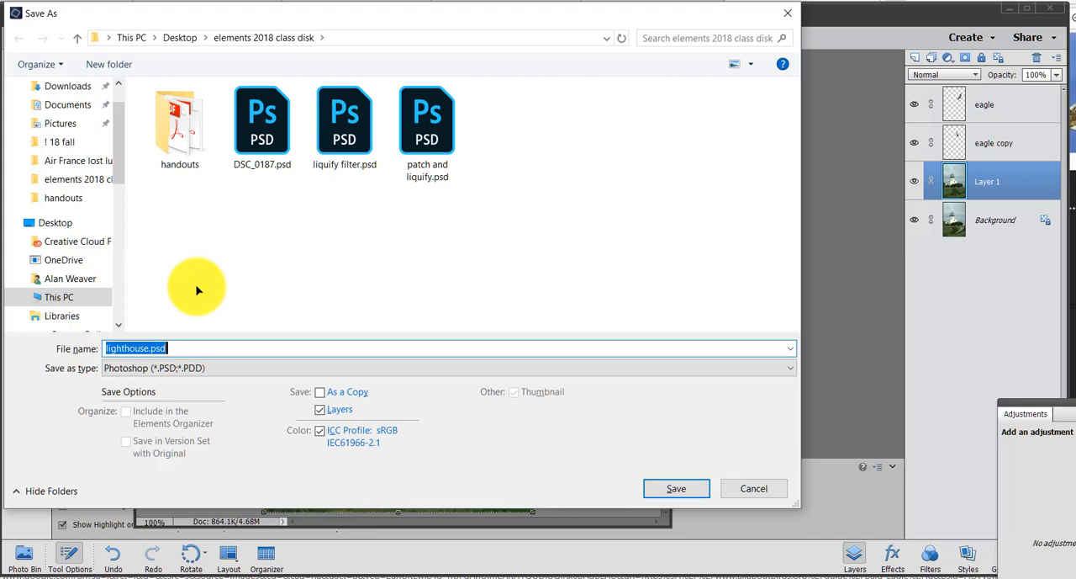
{"action": "type", "text": "Lig"}
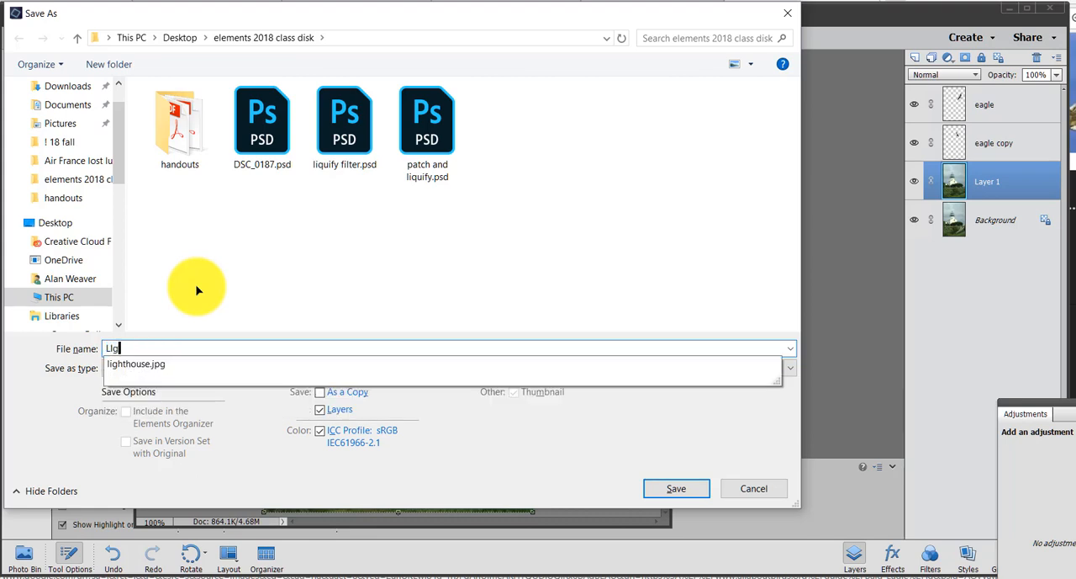
{"action": "type", "text": "hthouse poster"}
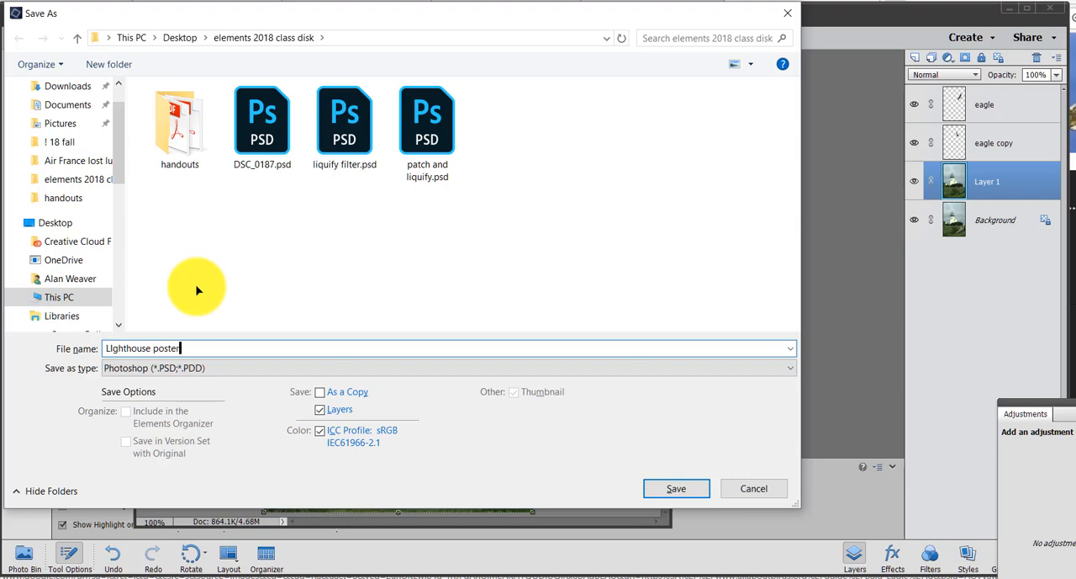
{"action": "key", "text": "Return"}
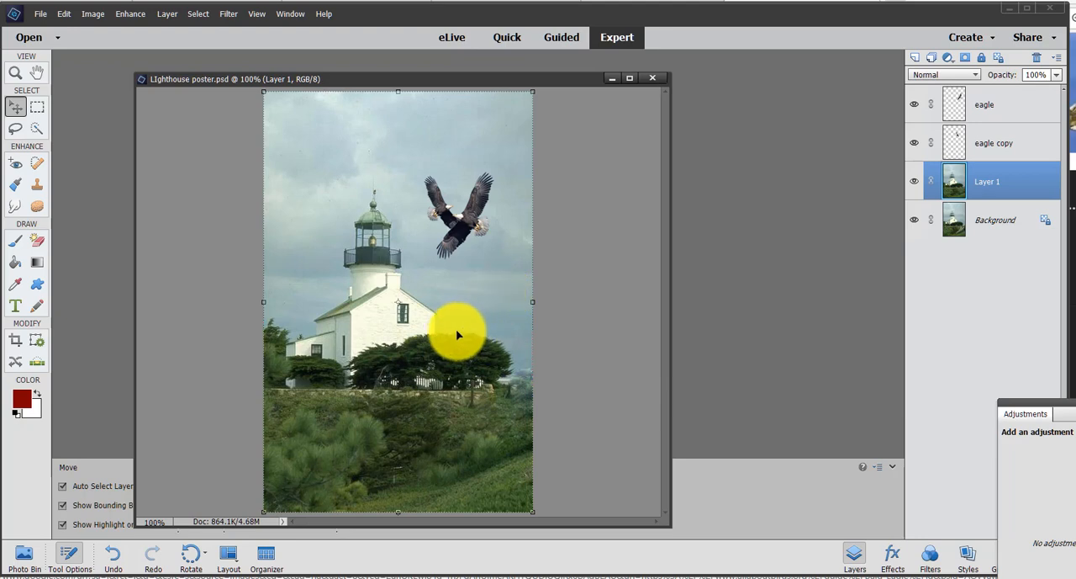
- Add a horizontal text box across the upper sky containing the dark red title "Lighthouse"
{"action": "left_click", "coordinate": [17, 307]}
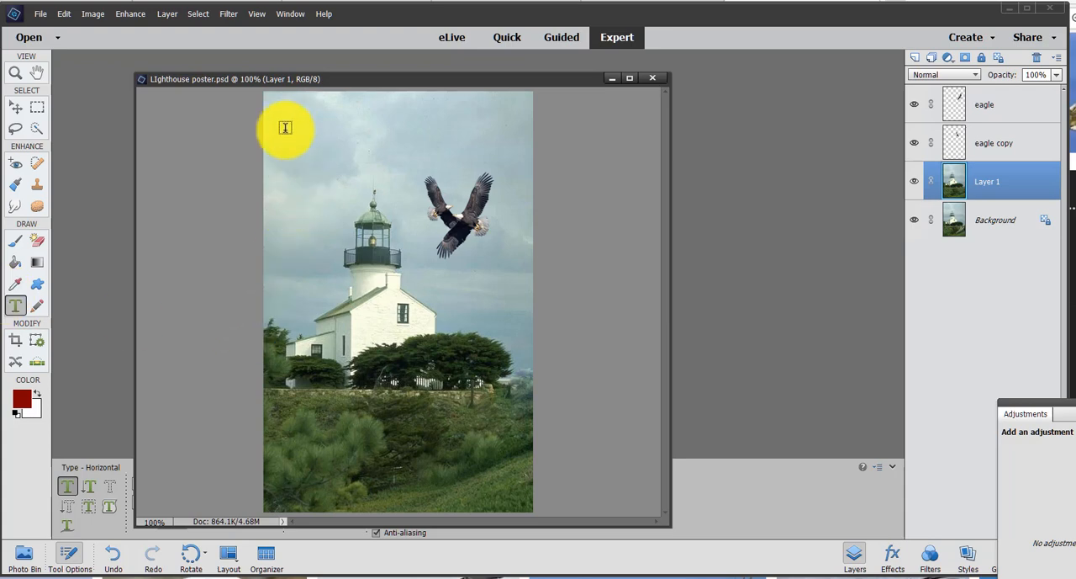
{"action": "left_click_drag", "start_coordinate": [284, 114], "coordinate": [477, 150]}
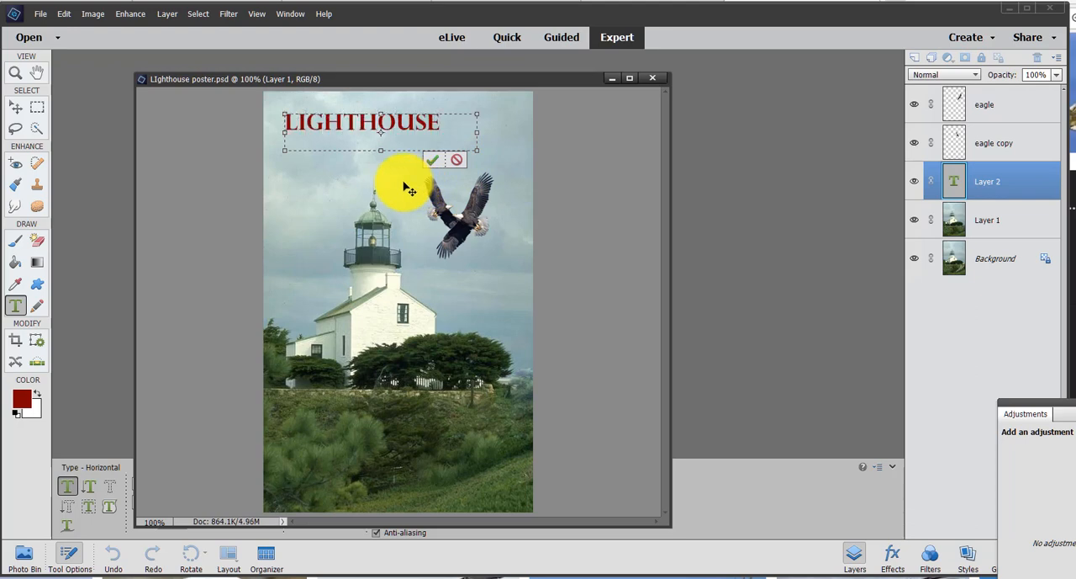
- Set the whole title in Old English Text MT Regular at 48 pt, moving the image window clear of the type options
{"action": "key", "text": "ctrl+a"}
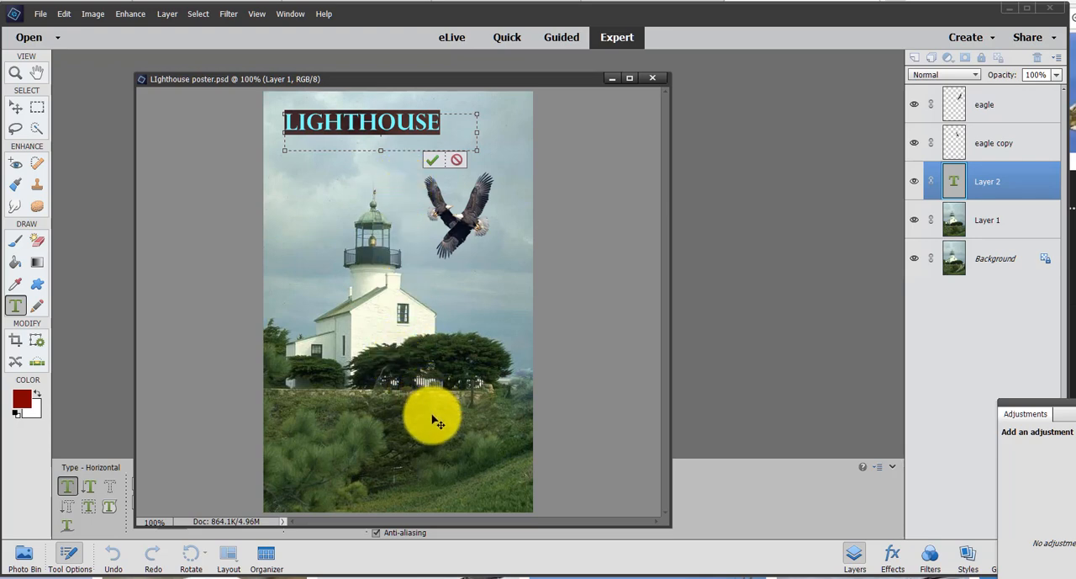
{"action": "left_click_drag", "start_coordinate": [470, 79], "coordinate": [471, 79]}
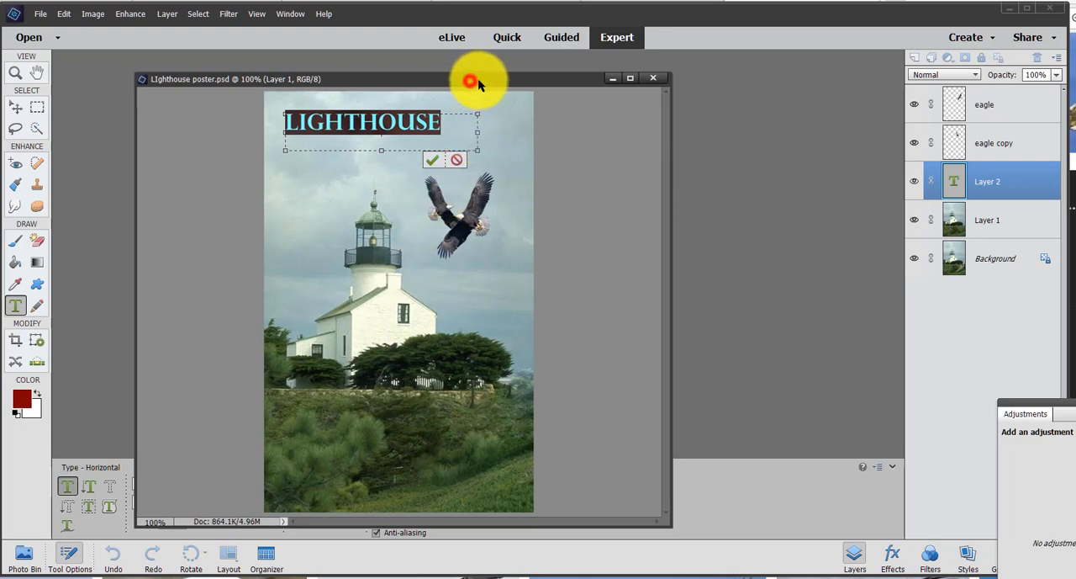
{"action": "left_click_drag", "start_coordinate": [606, 89], "coordinate": [607, 87]}
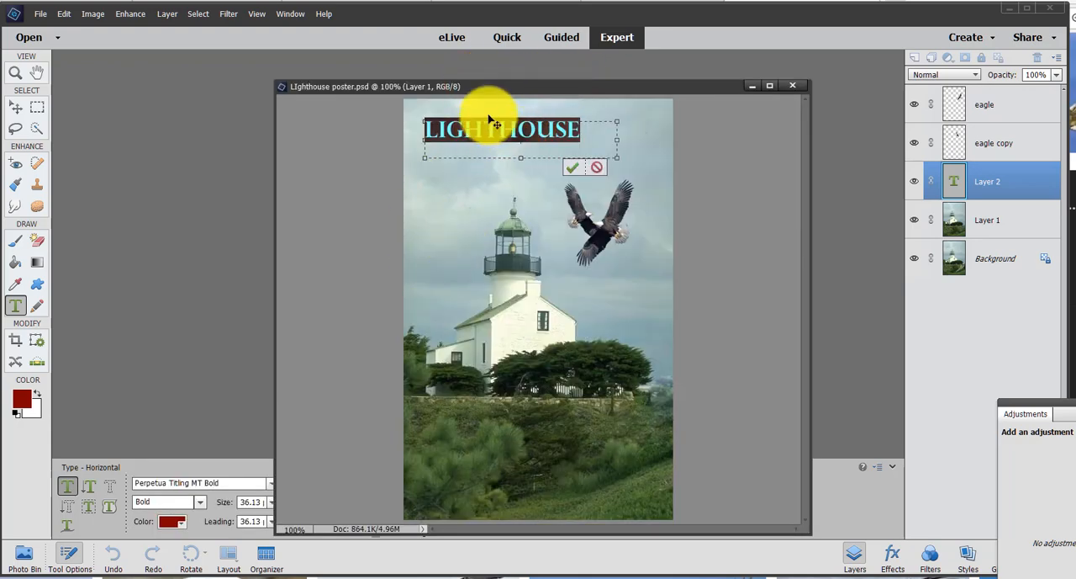
{"action": "left_click_drag", "start_coordinate": [537, 88], "coordinate": [718, 78]}
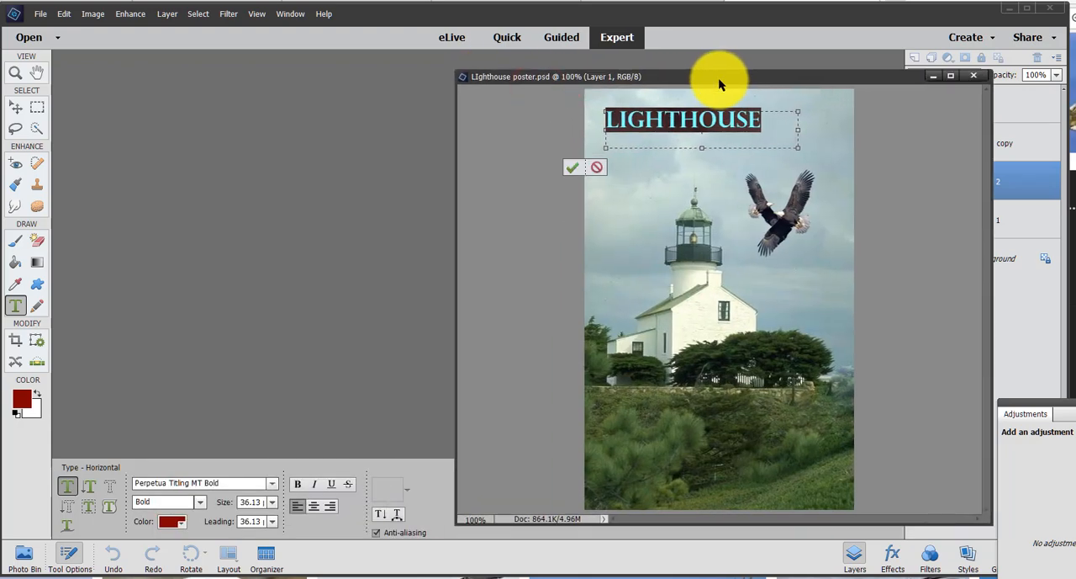
{"action": "left_click", "coordinate": [272, 484]}
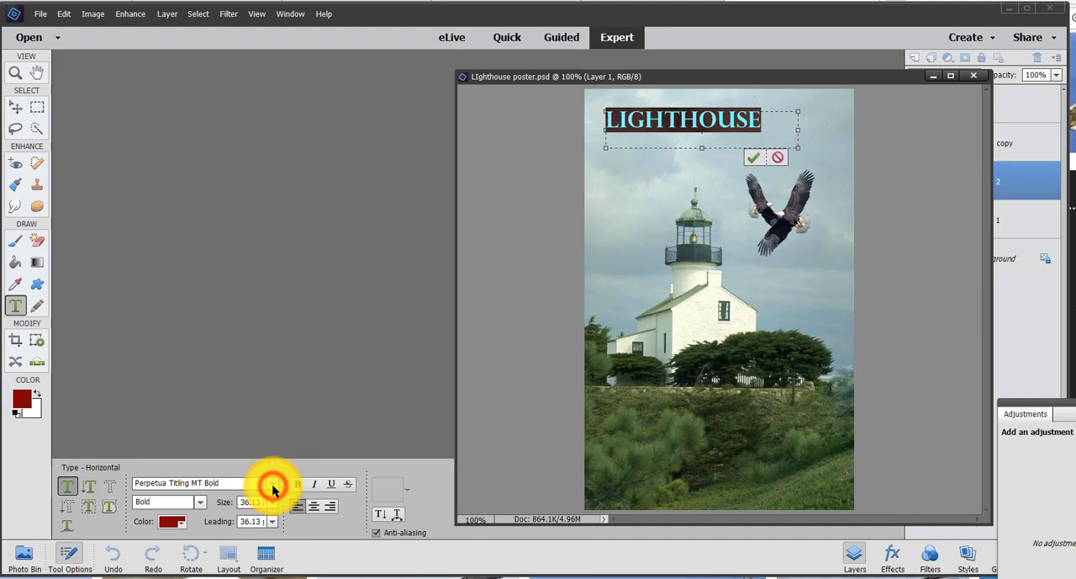
{"action": "left_click", "coordinate": [271, 487]}
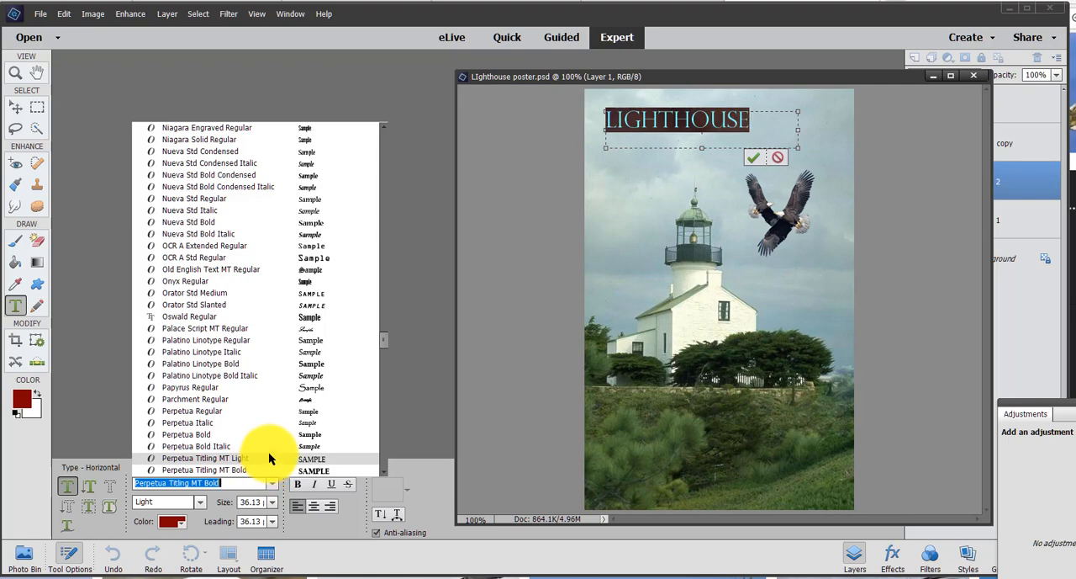
{"action": "left_click", "coordinate": [296, 270]}
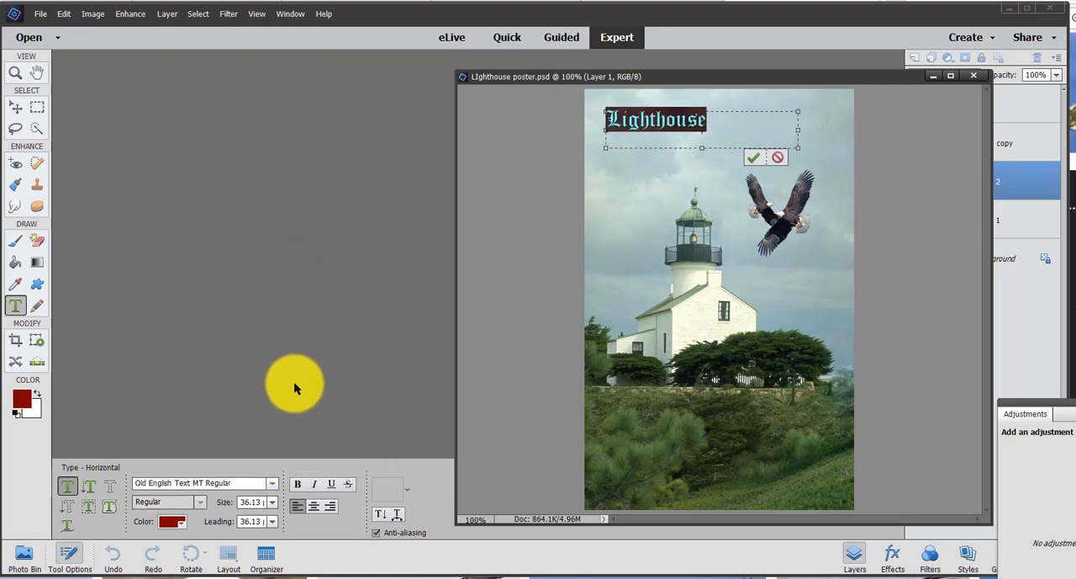
{"action": "left_click", "coordinate": [272, 504]}
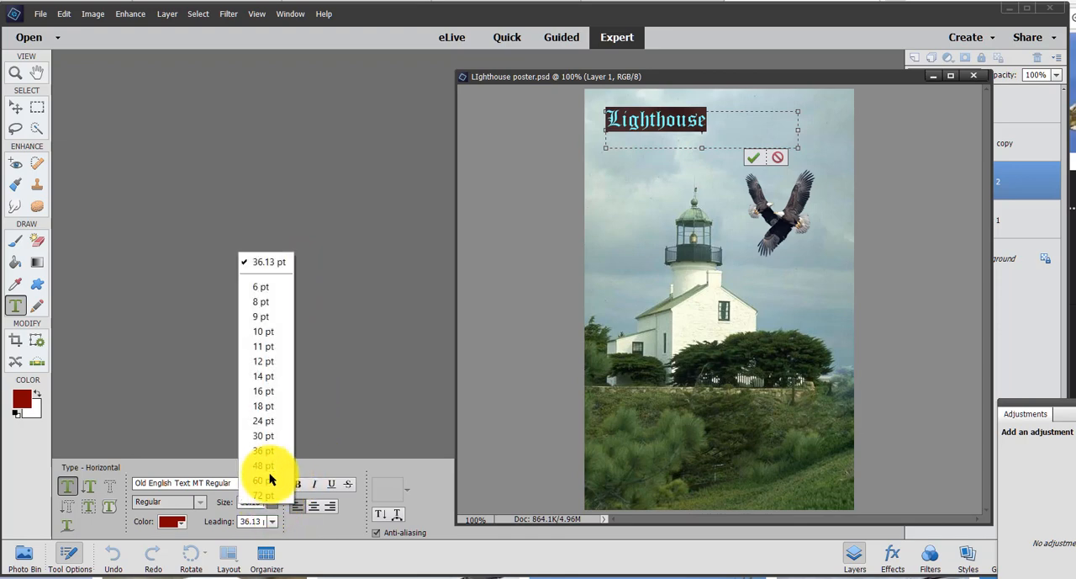
{"action": "left_click", "coordinate": [269, 471]}
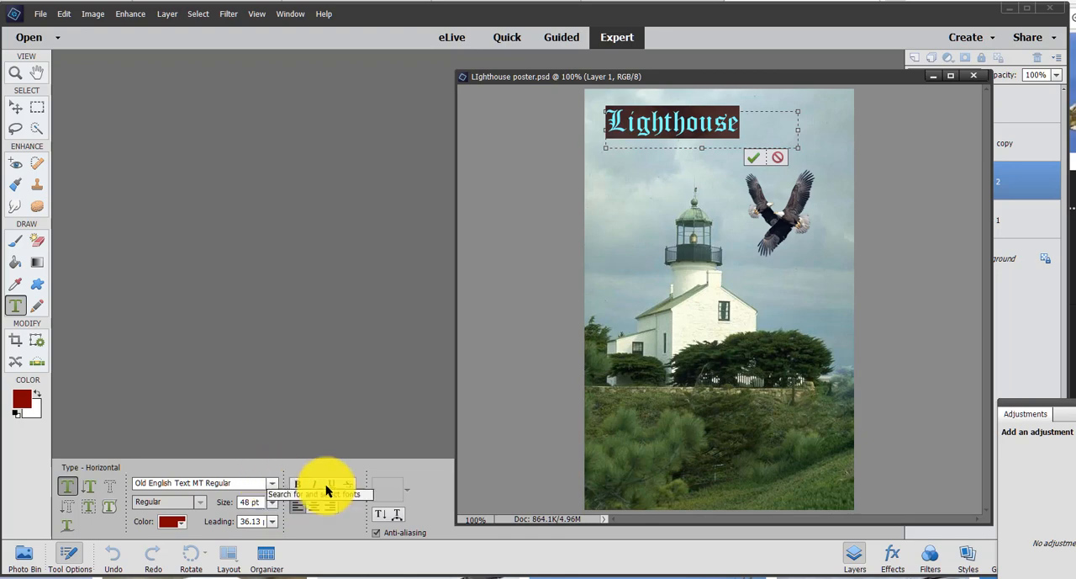
{"action": "left_click", "coordinate": [755, 132]}
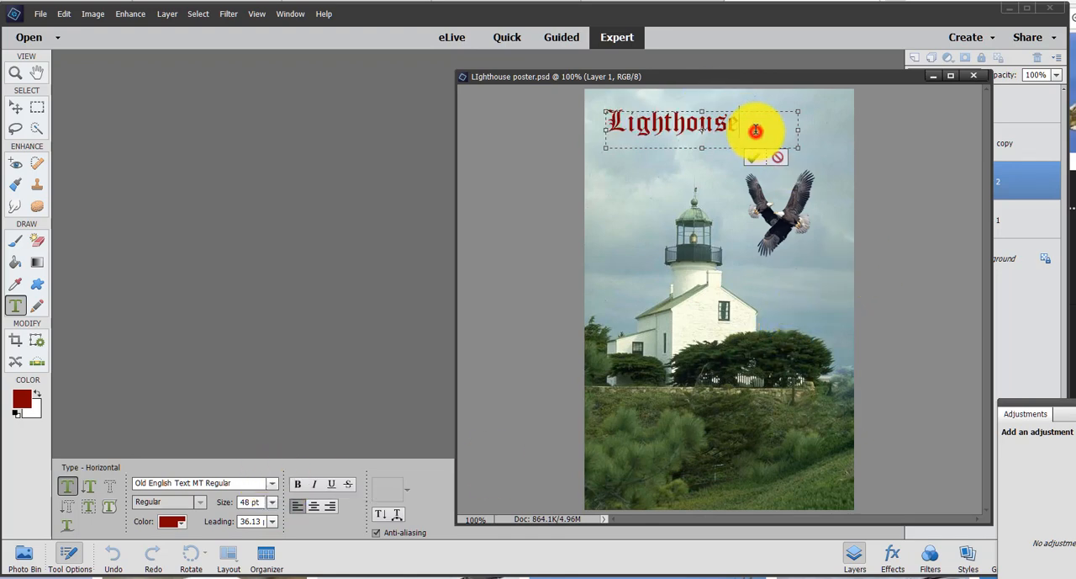
- Recolor the "Lighthouse" title dark navy blue using a swatch from the Web Hues set
{"action": "left_click_drag", "start_coordinate": [742, 124], "coordinate": [595, 118]}
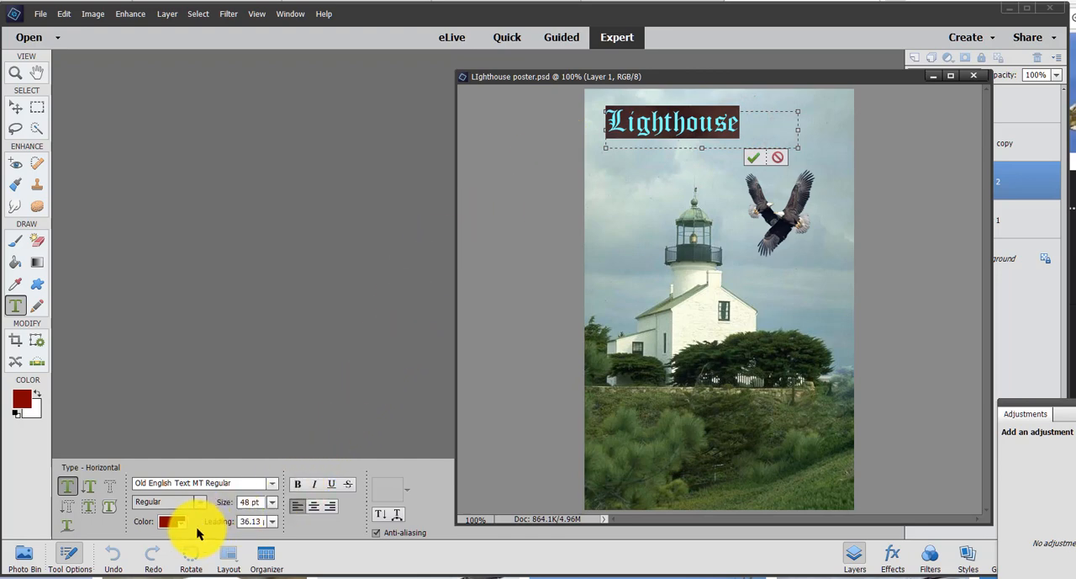
{"action": "left_click", "coordinate": [164, 523]}
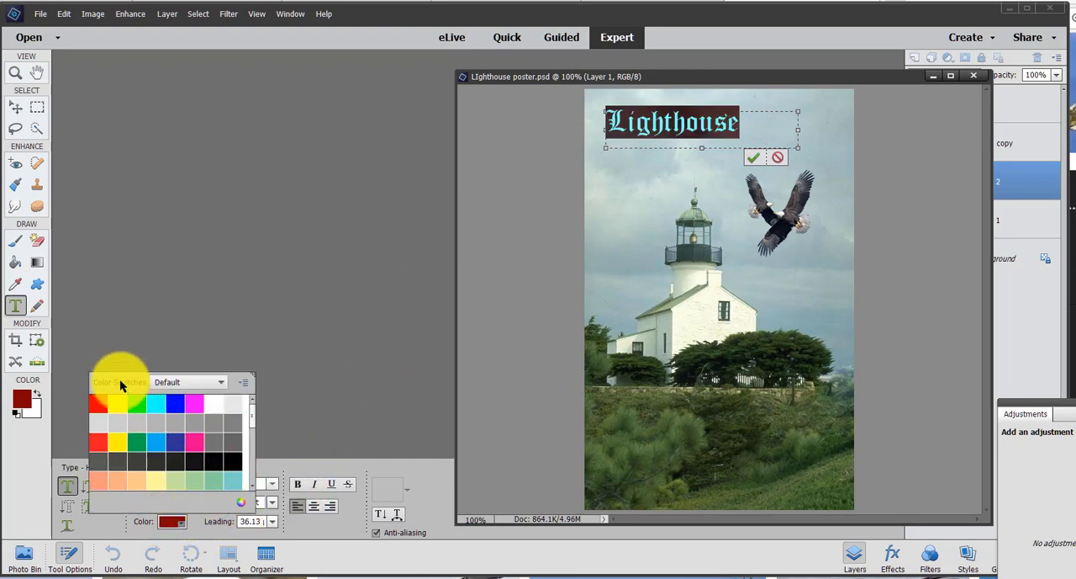
{"action": "left_click", "coordinate": [193, 388]}
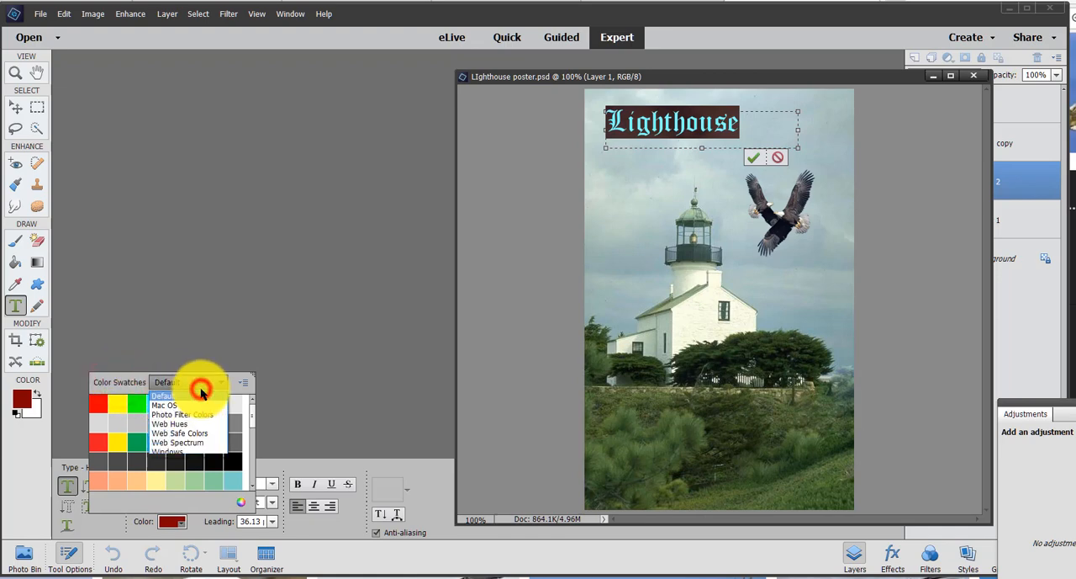
{"action": "left_click", "coordinate": [179, 421]}
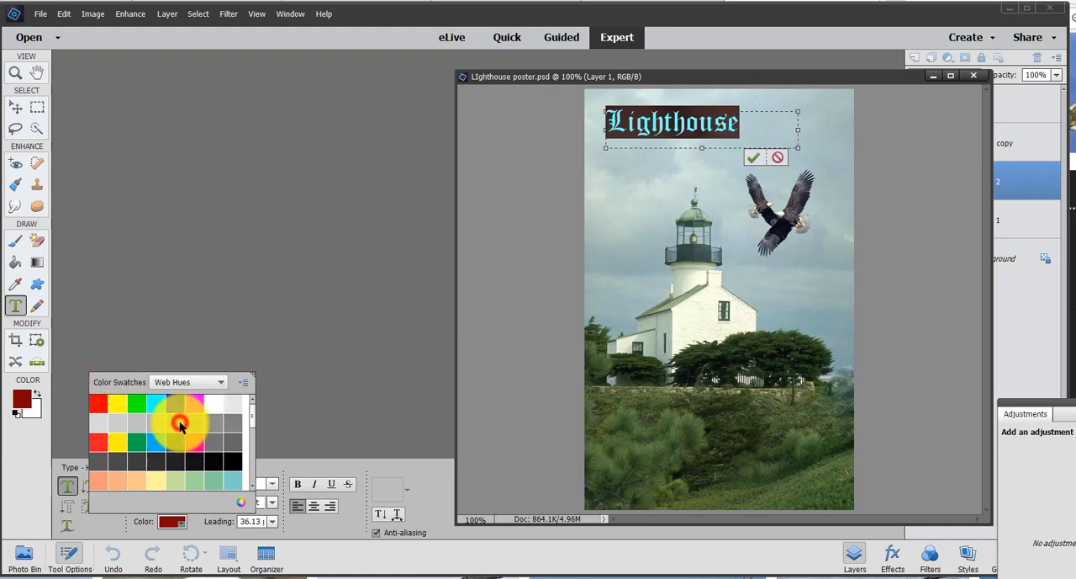
{"action": "left_click", "coordinate": [175, 477]}
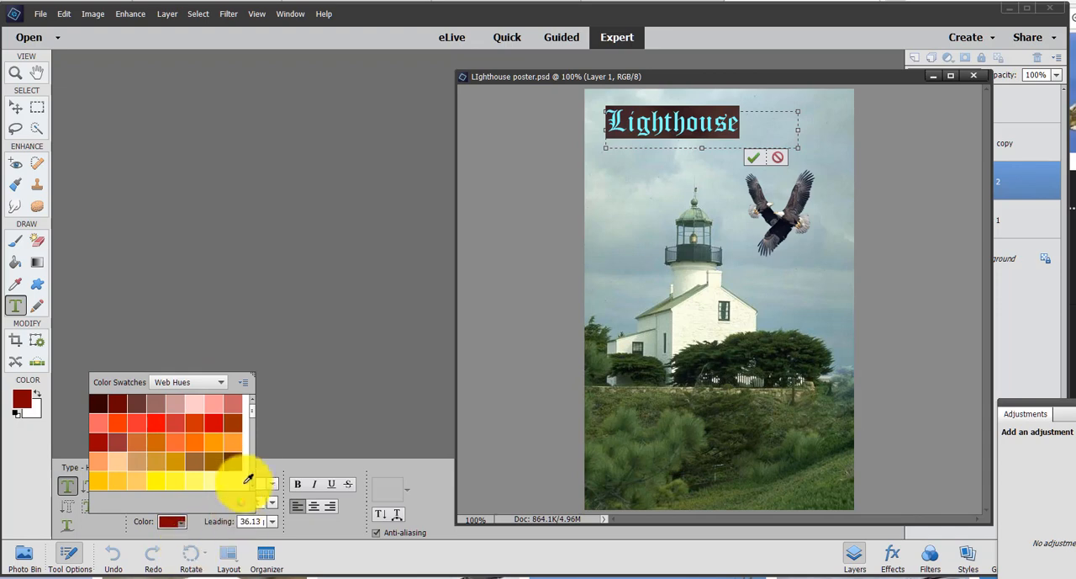
{"action": "scroll", "coordinate": [248, 445], "scroll_direction": "down", "scroll_amount": 5}
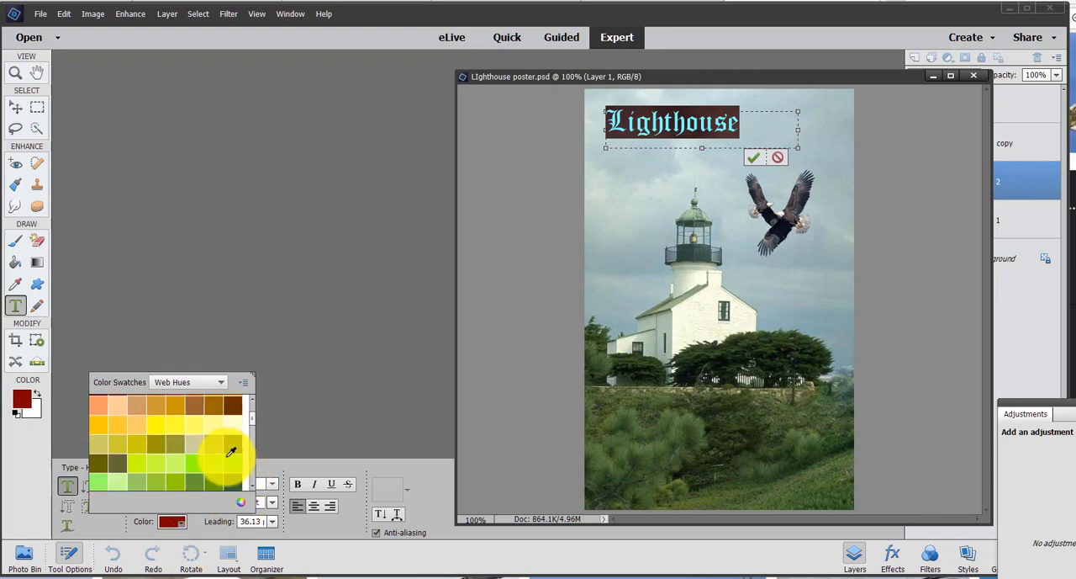
{"action": "scroll", "coordinate": [225, 448], "scroll_direction": "down", "scroll_amount": 5}
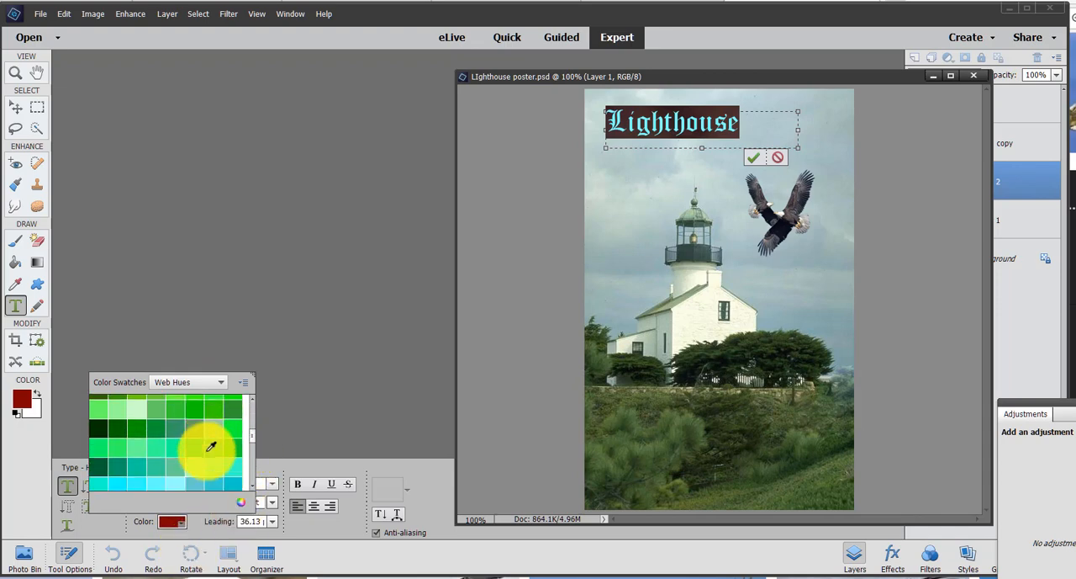
{"action": "scroll", "coordinate": [211, 446], "scroll_direction": "down", "scroll_amount": 4}
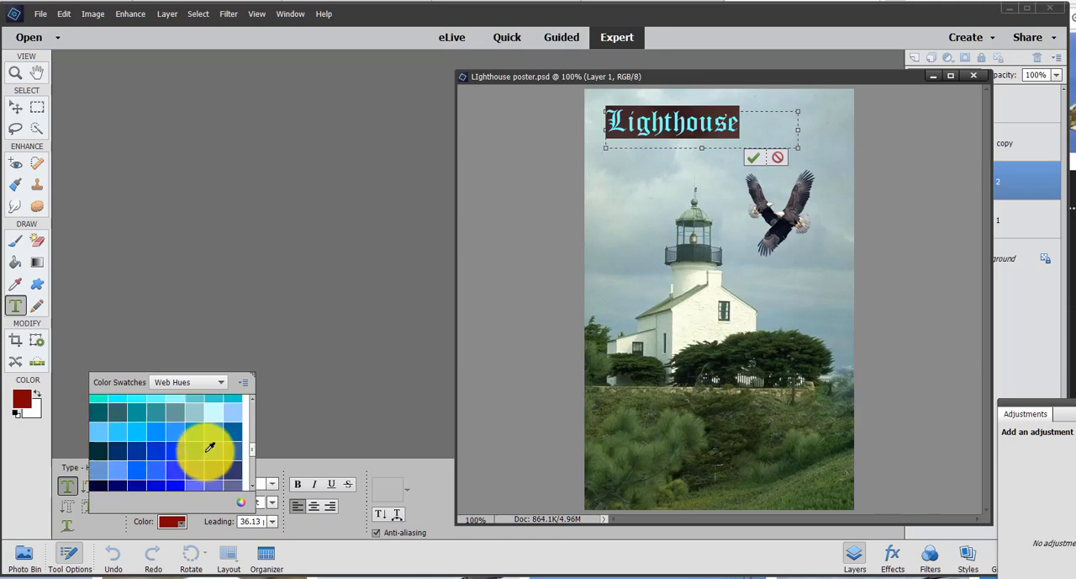
{"action": "left_click", "coordinate": [122, 450]}
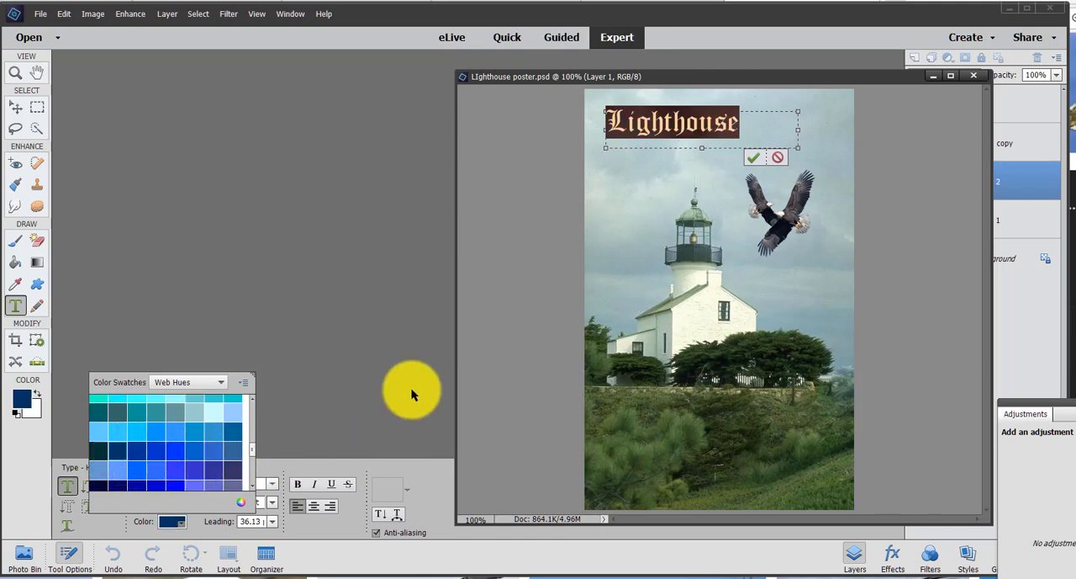
{"action": "left_click", "coordinate": [761, 124]}
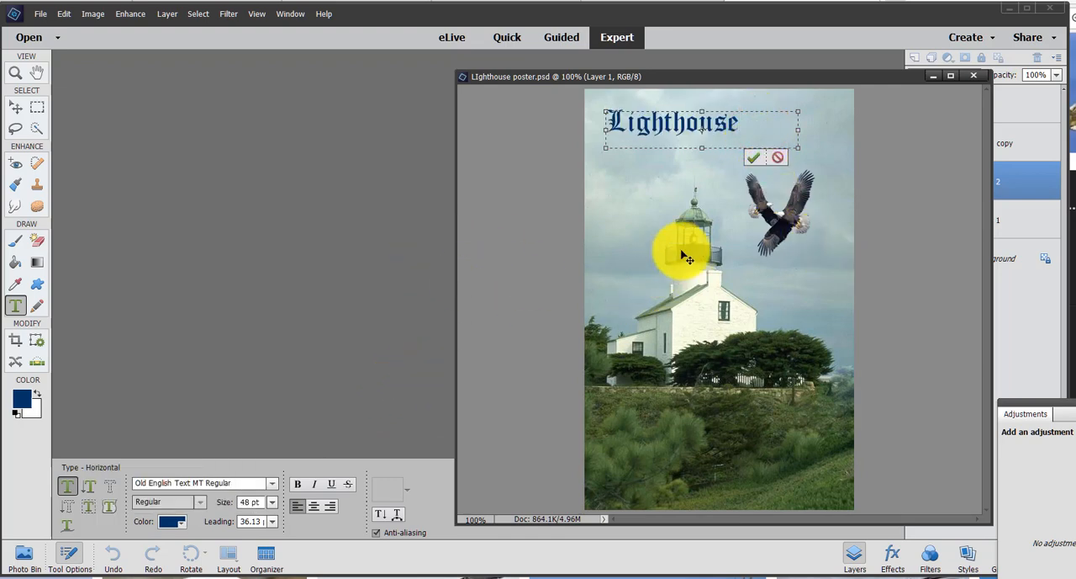
- Enlarge the title text to 65 pt and commit the text edit
{"action": "left_click_drag", "start_coordinate": [598, 113], "coordinate": [596, 115]}
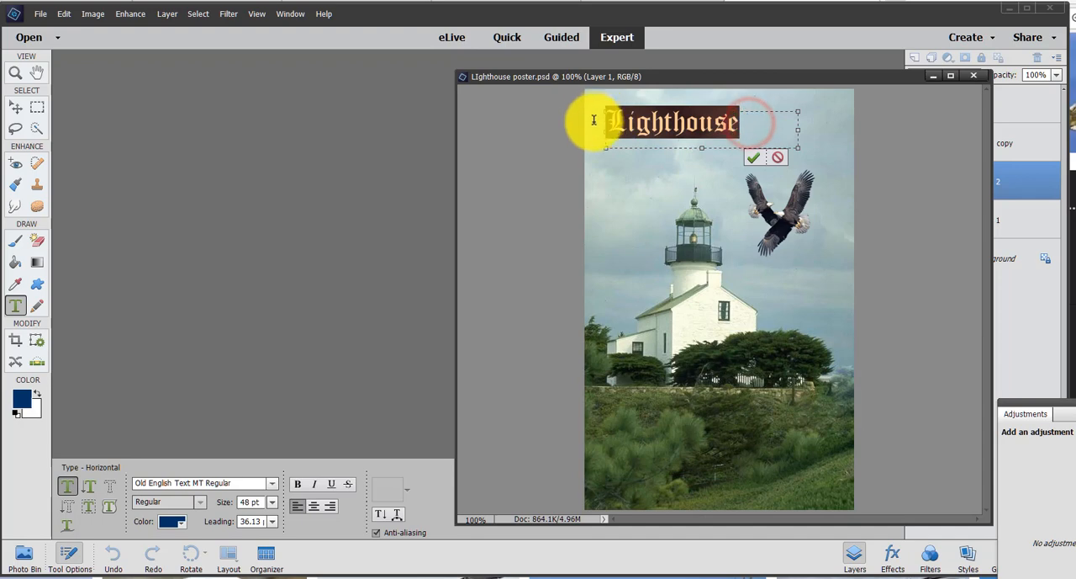
{"action": "left_click", "coordinate": [261, 502]}
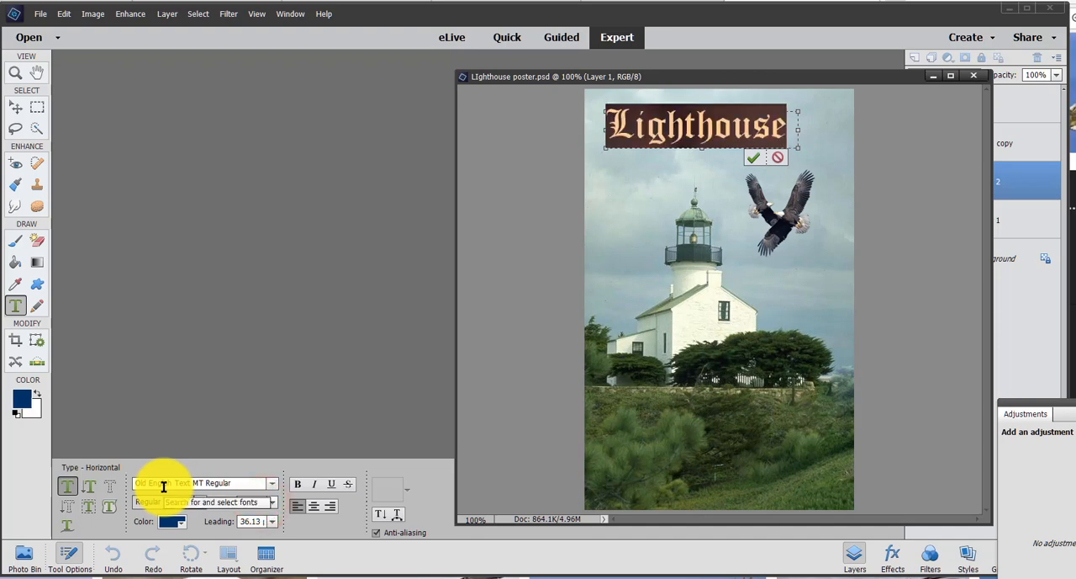
{"action": "left_click", "coordinate": [359, 334]}
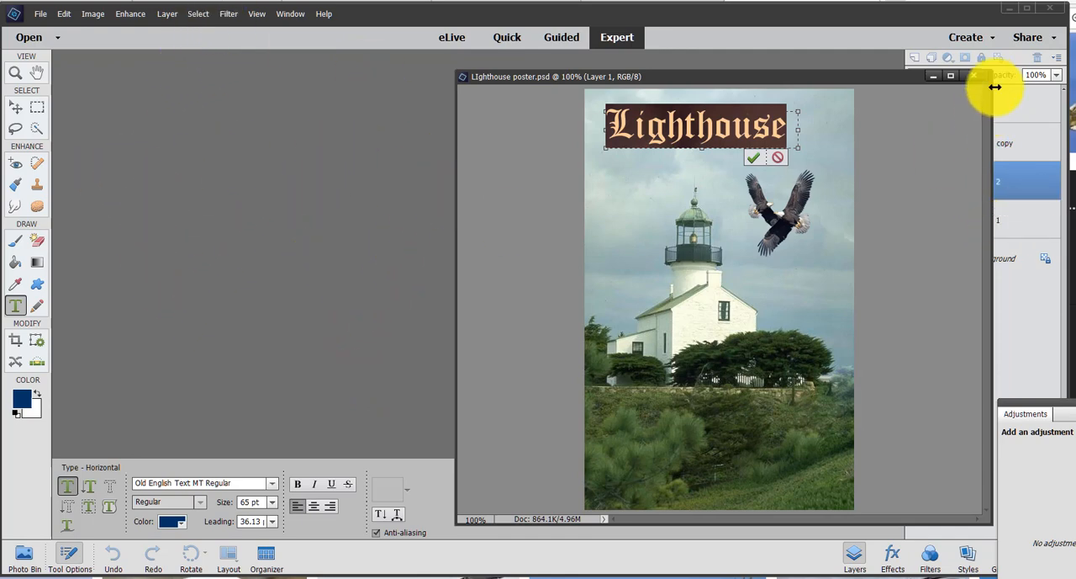
{"action": "left_click", "coordinate": [756, 160]}
- Shift the title slightly toward the poster's upper-left corner and move the image window clear of the layer list
{"action": "key", "text": "v"}
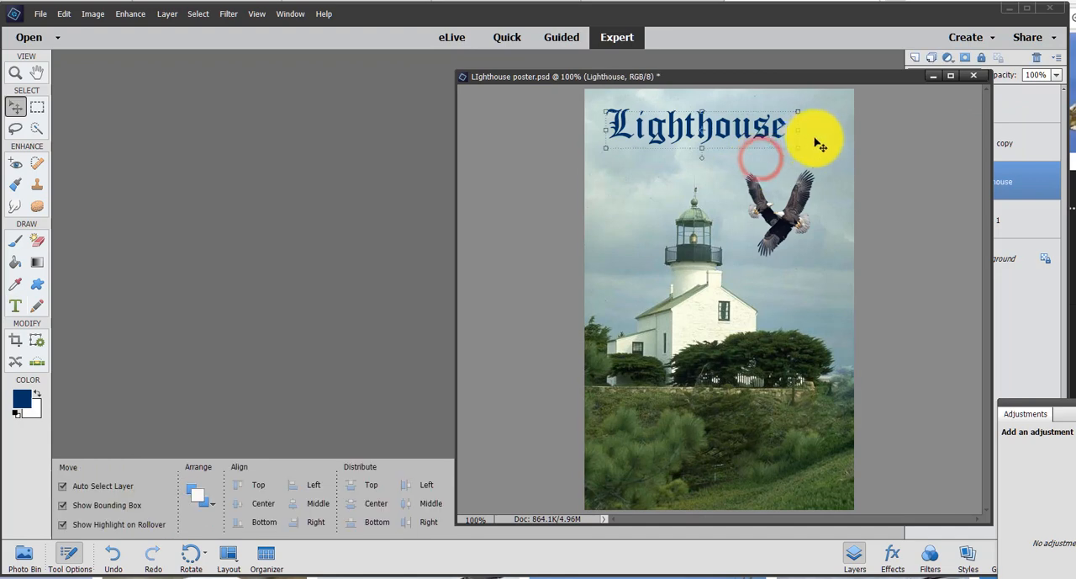
{"action": "mouse_move", "coordinate": [751, 126]}
{"action": "left_mouse_down"}
{"action": "mouse_move", "coordinate": [795, 109]}
{"action": "mouse_move", "coordinate": [775, 134]}
{"action": "mouse_move", "coordinate": [739, 115]}
{"action": "mouse_move", "coordinate": [745, 126]}
{"action": "mouse_move", "coordinate": [765, 119]}
{"action": "left_mouse_up"}
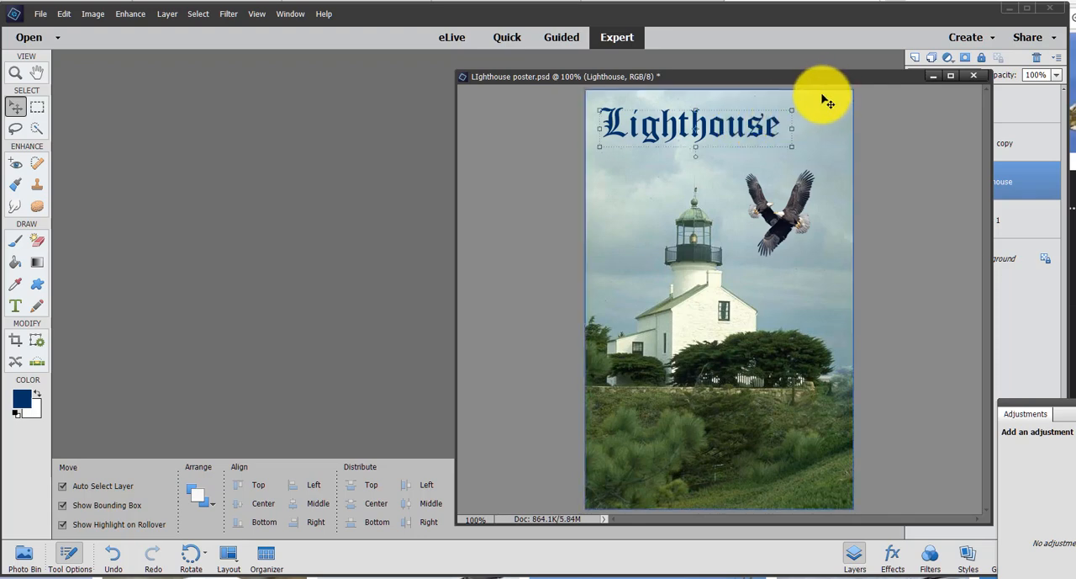
{"action": "left_click_drag", "start_coordinate": [831, 78], "coordinate": [666, 100]}
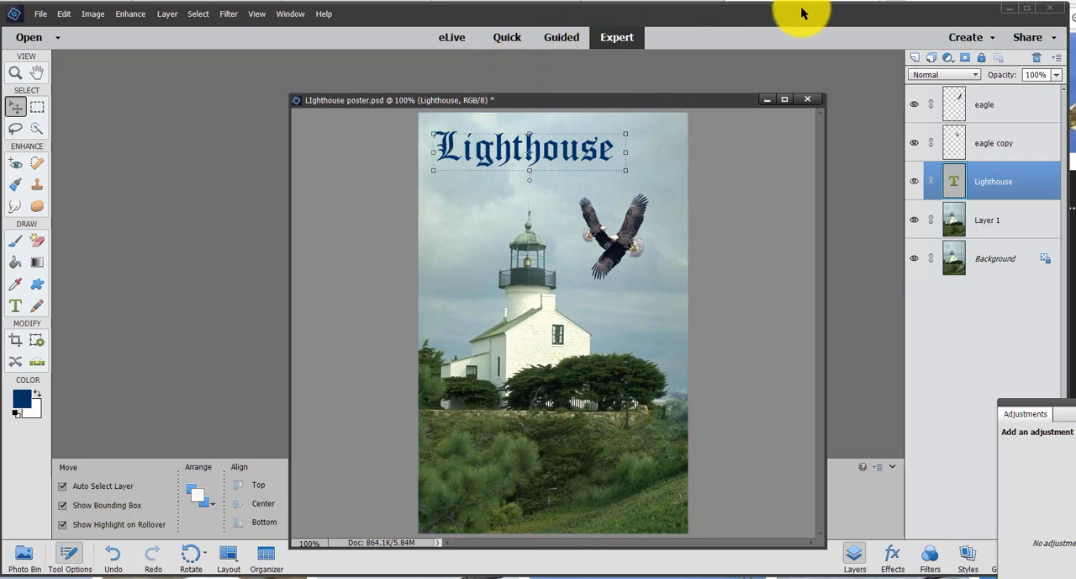
- Show all photo effects and apply the pencil-sketch style effect to the poster
{"action": "left_click", "coordinate": [290, 15]}
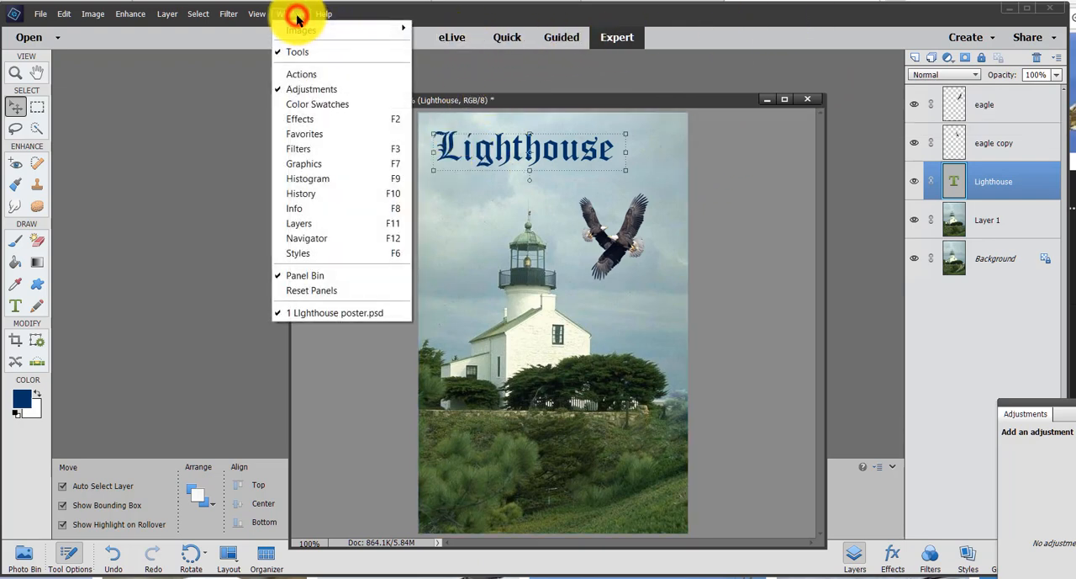
{"action": "left_click", "coordinate": [347, 121]}
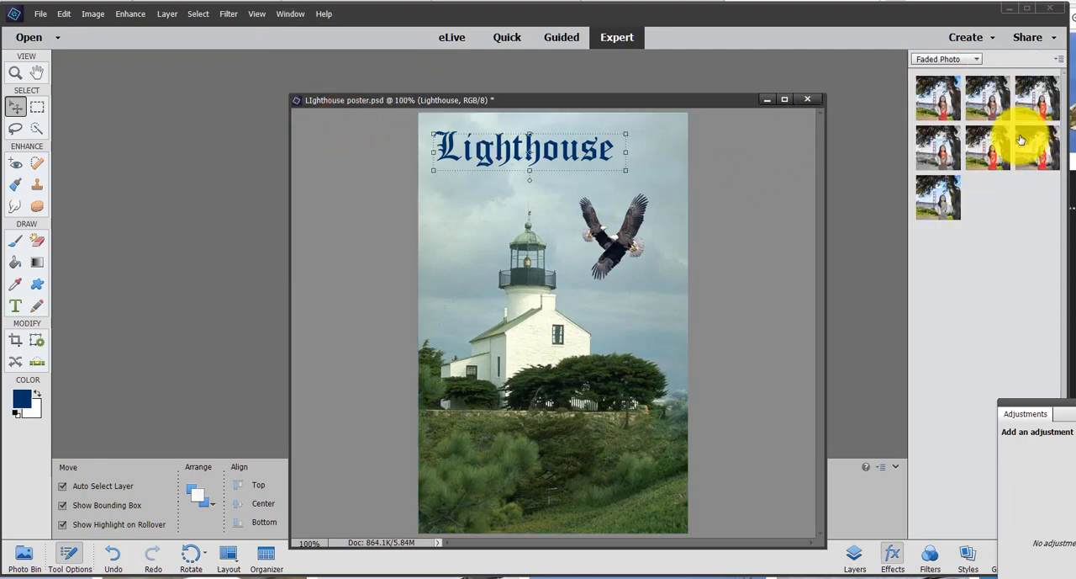
{"action": "left_click", "coordinate": [976, 59]}
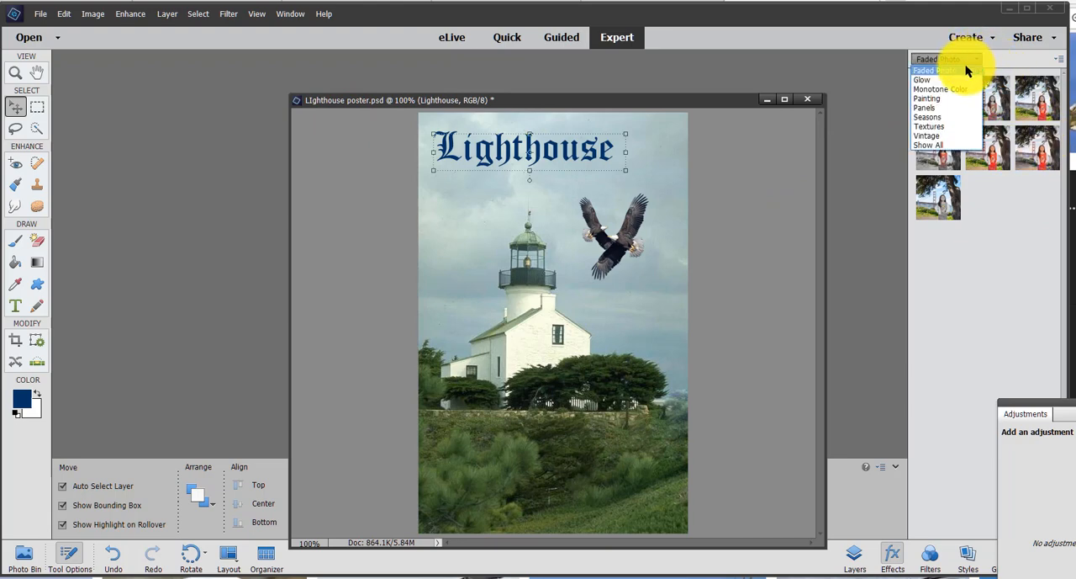
{"action": "left_click", "coordinate": [926, 144]}
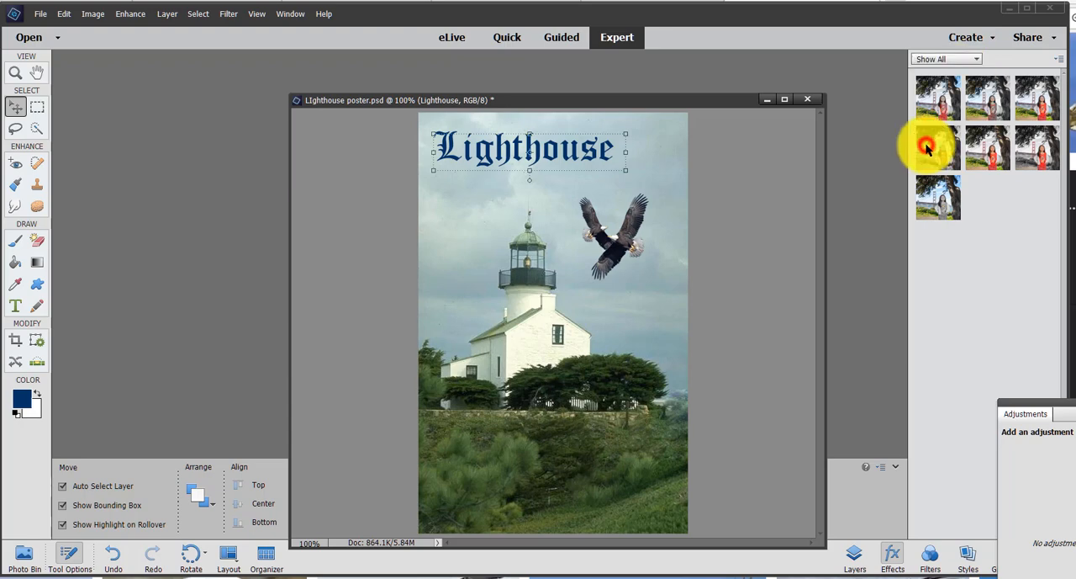
{"action": "left_click", "coordinate": [936, 244]}
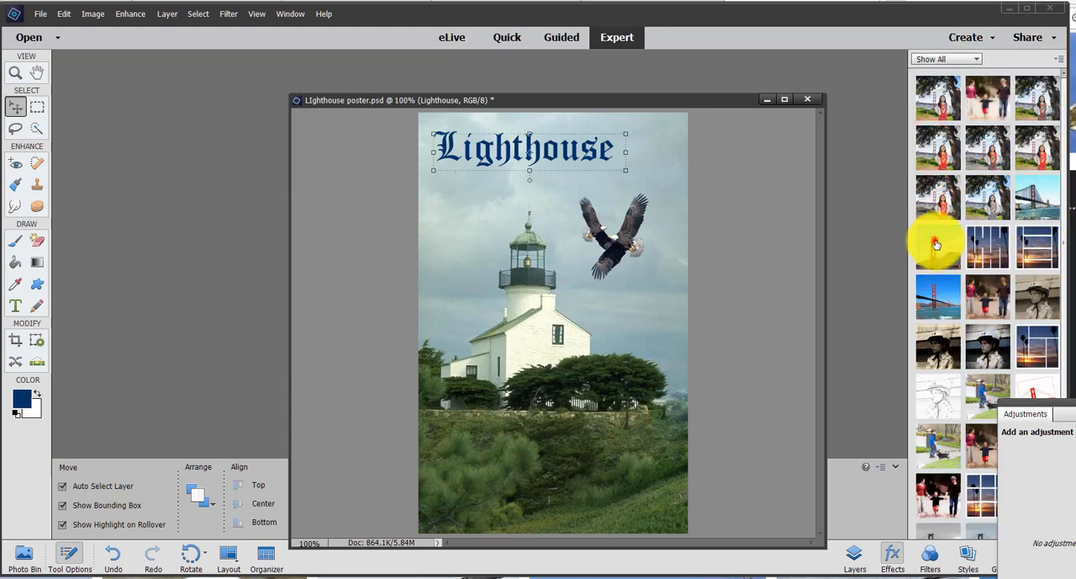
{"action": "double_click", "coordinate": [936, 338]}
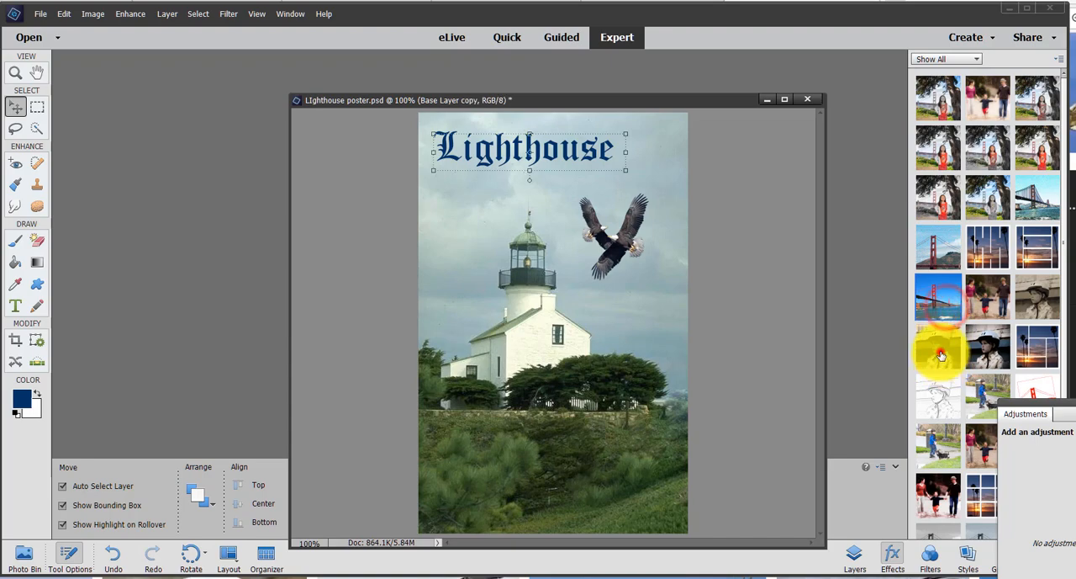
{"action": "double_click", "coordinate": [946, 404]}
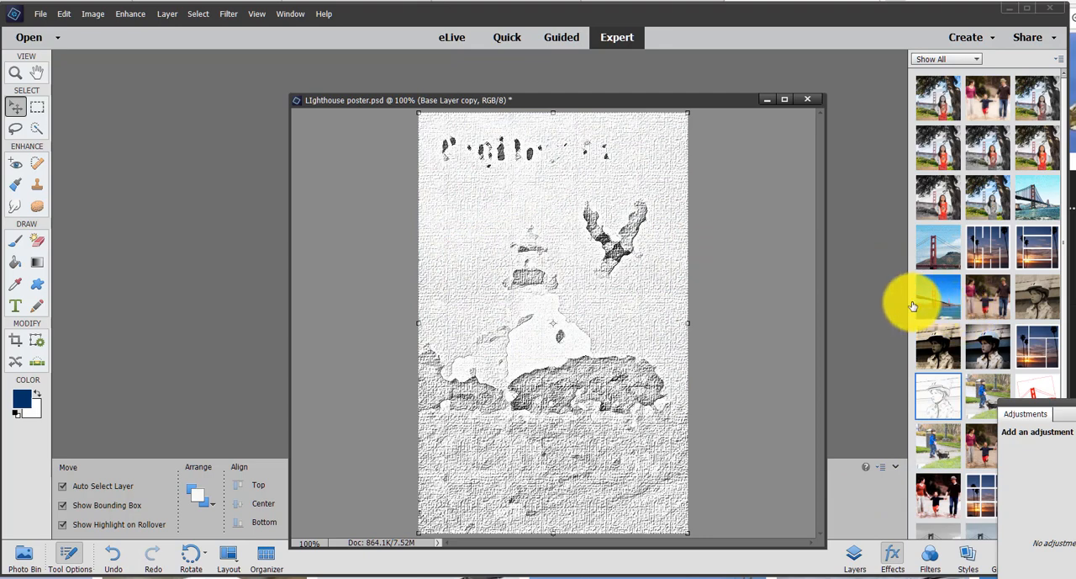
- Undo the pencil-sketch effect and the last shift of the "Lighthouse" title
{"action": "key", "text": "ctrl+z"}
{"action": "key", "text": "ctrl+z"}
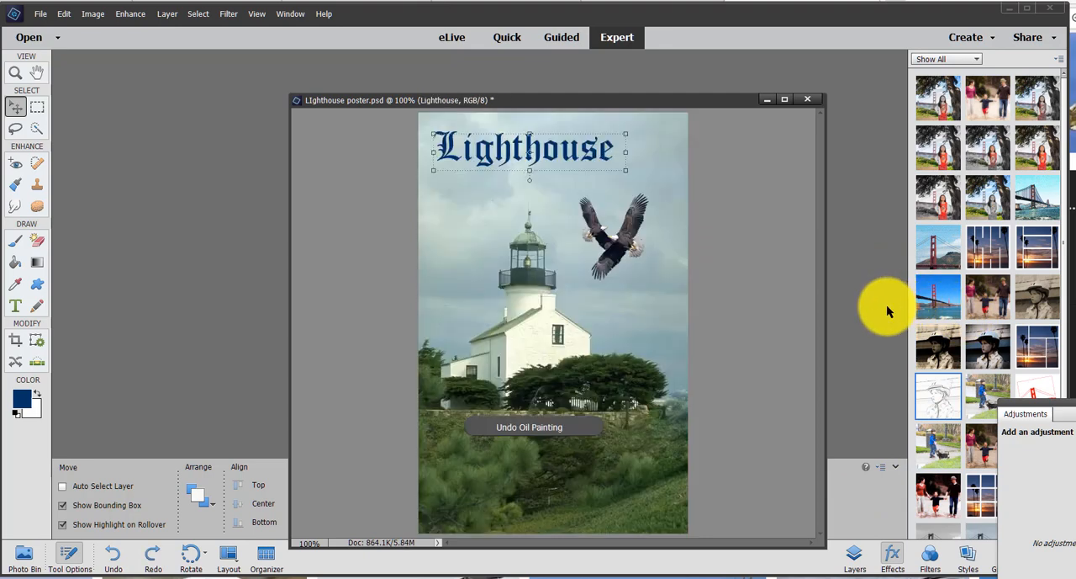
{"action": "key", "text": "ctrl+z"}
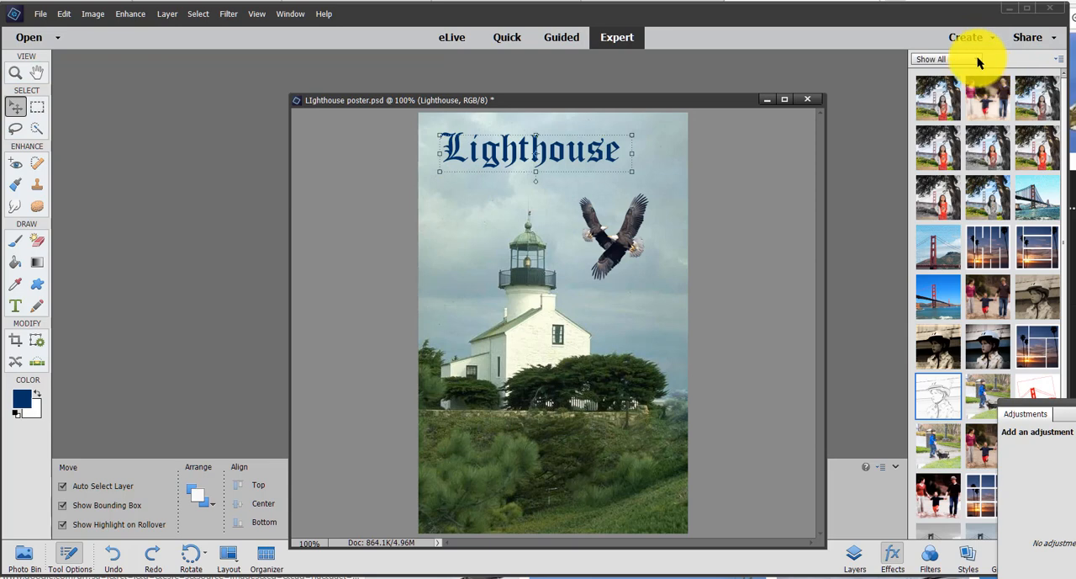
{"action": "left_click", "coordinate": [992, 39]}
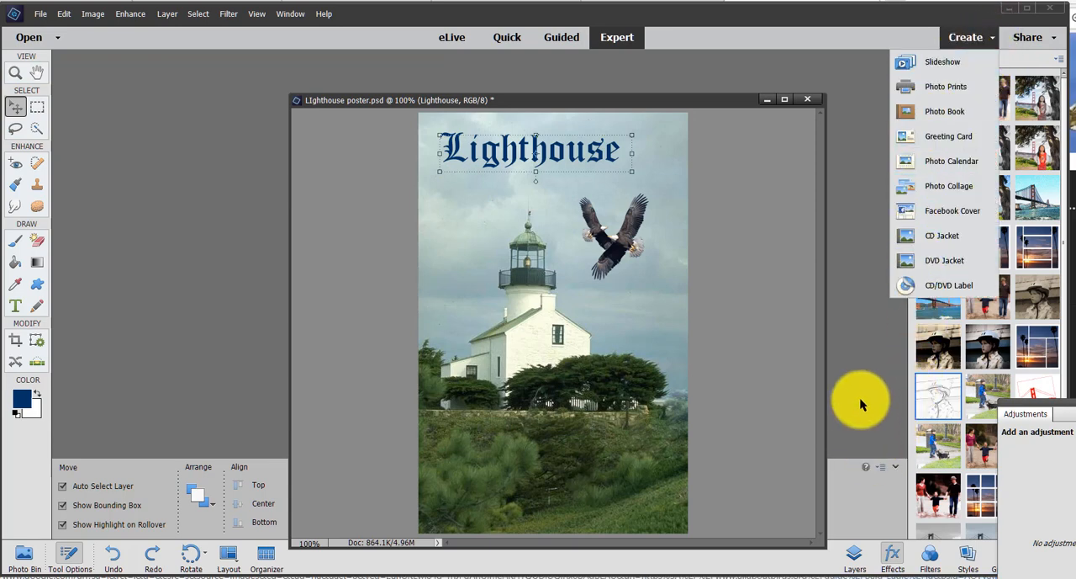
{"action": "left_click", "coordinate": [853, 271]}
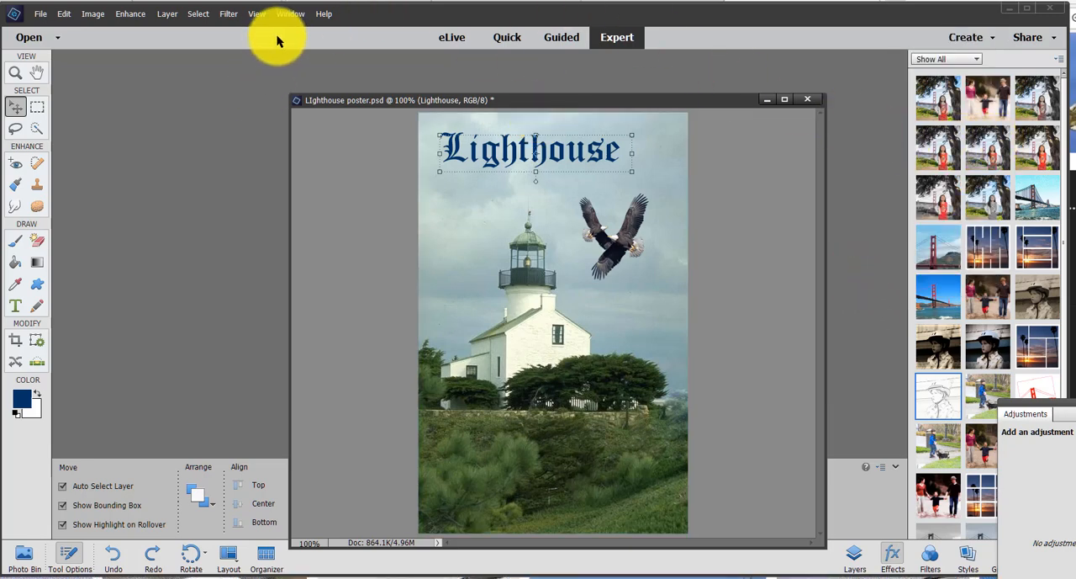
{"action": "left_click", "coordinate": [295, 14]}
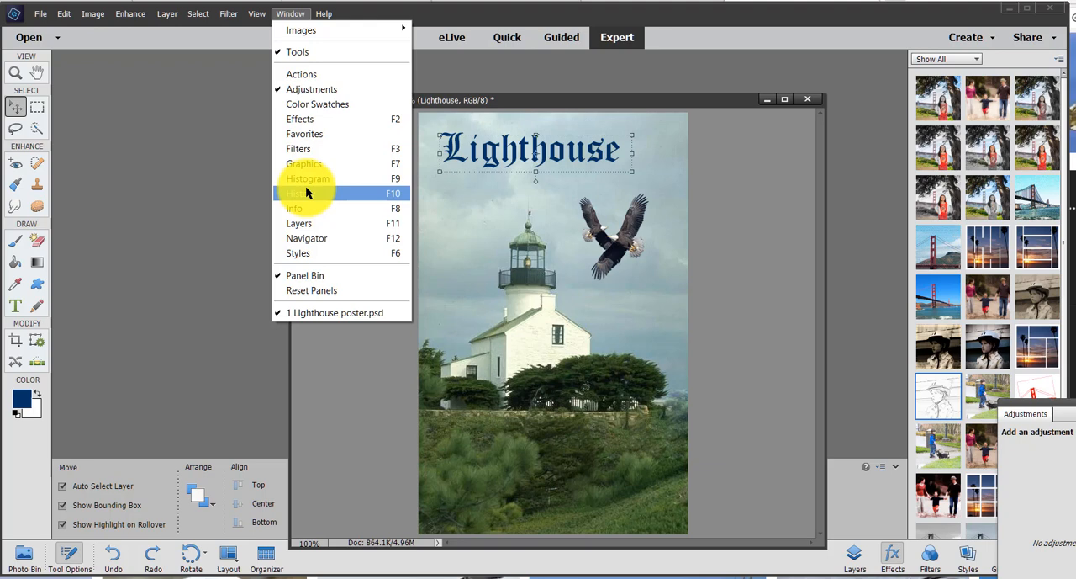
{"action": "left_click", "coordinate": [320, 118]}
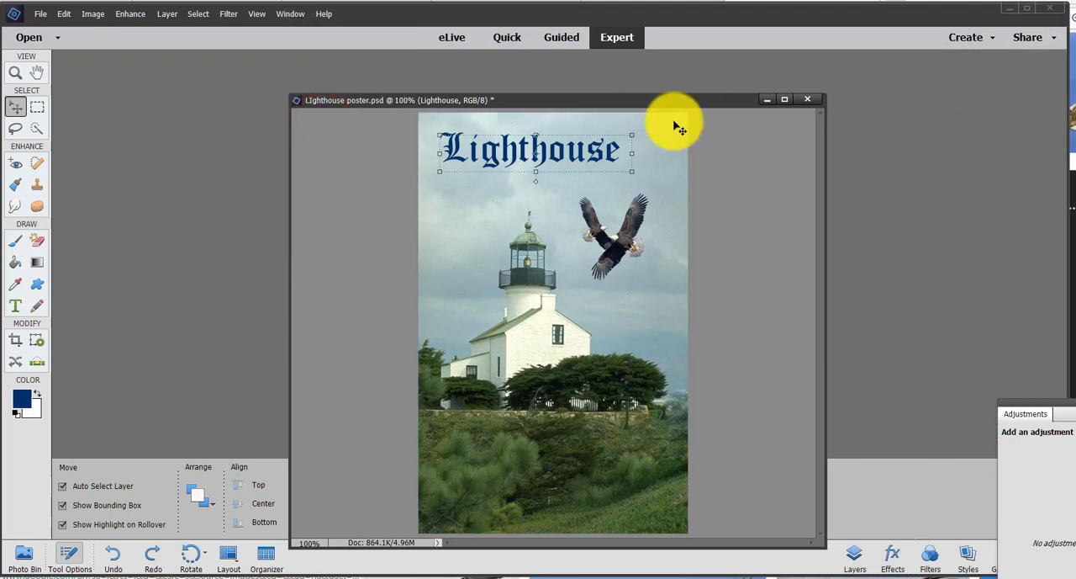
{"action": "left_click", "coordinate": [290, 14]}
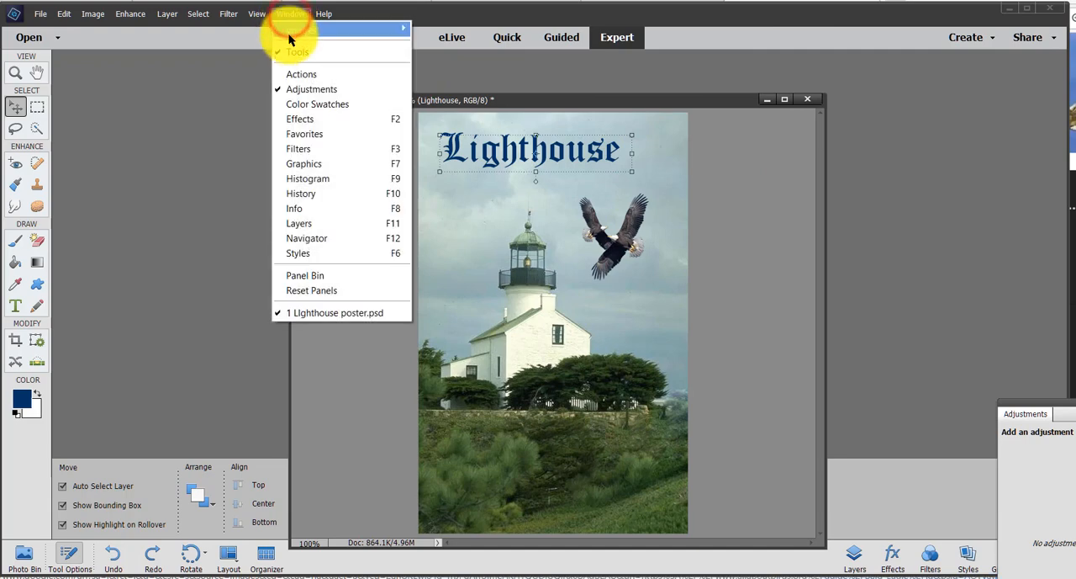
{"action": "left_click", "coordinate": [325, 120]}
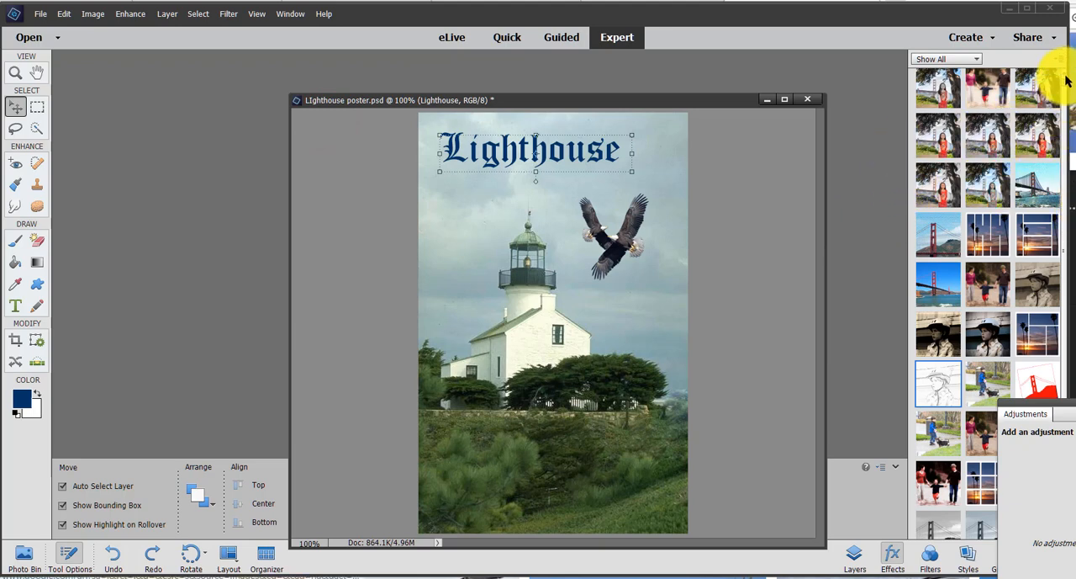
- Pull the floating Adjustments panel fully into view and close it so the effect thumbnails are uncovered
{"action": "left_click_drag", "start_coordinate": [1067, 77], "coordinate": [1073, 271]}
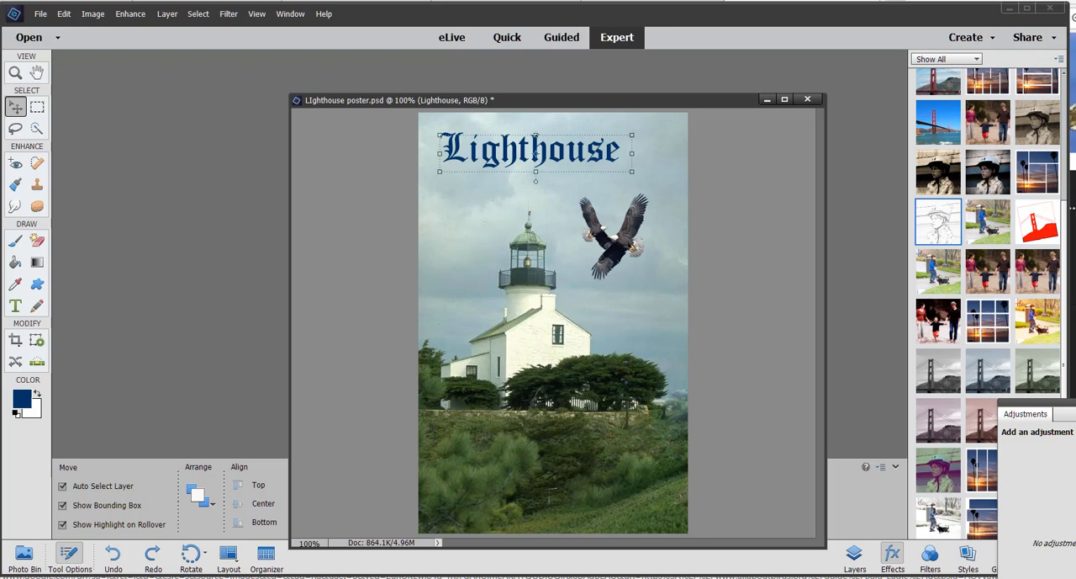
{"action": "left_click_drag", "start_coordinate": [1075, 408], "coordinate": [1032, 428]}
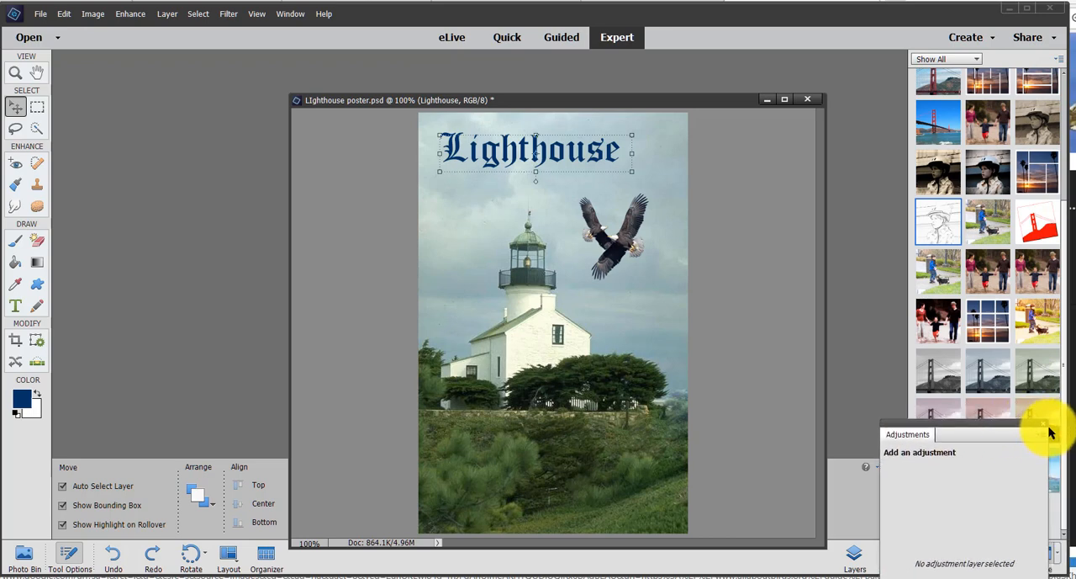
{"action": "double_click", "coordinate": [1045, 417]}
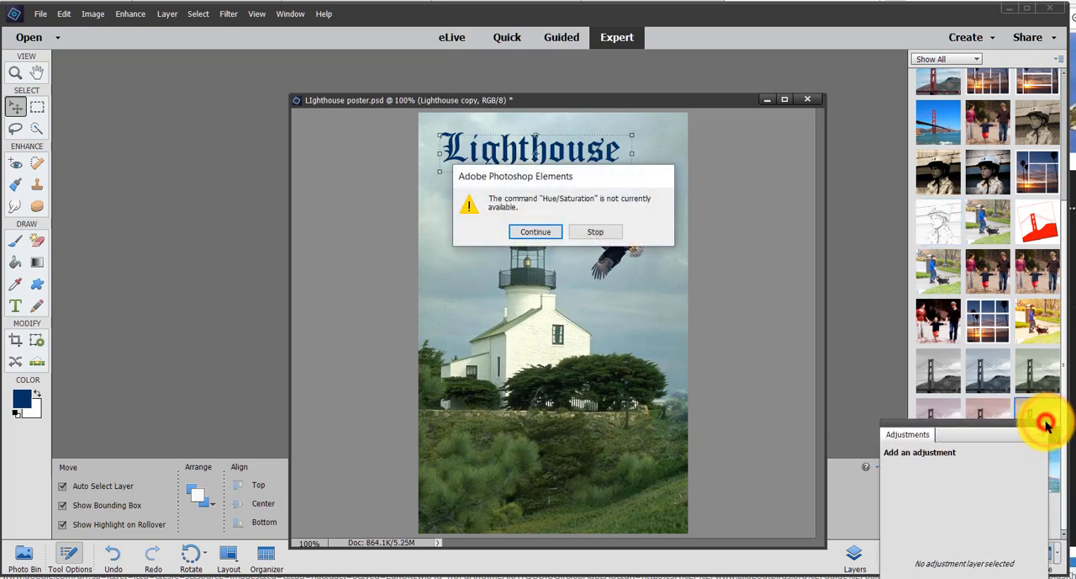
{"action": "left_click", "coordinate": [599, 234]}
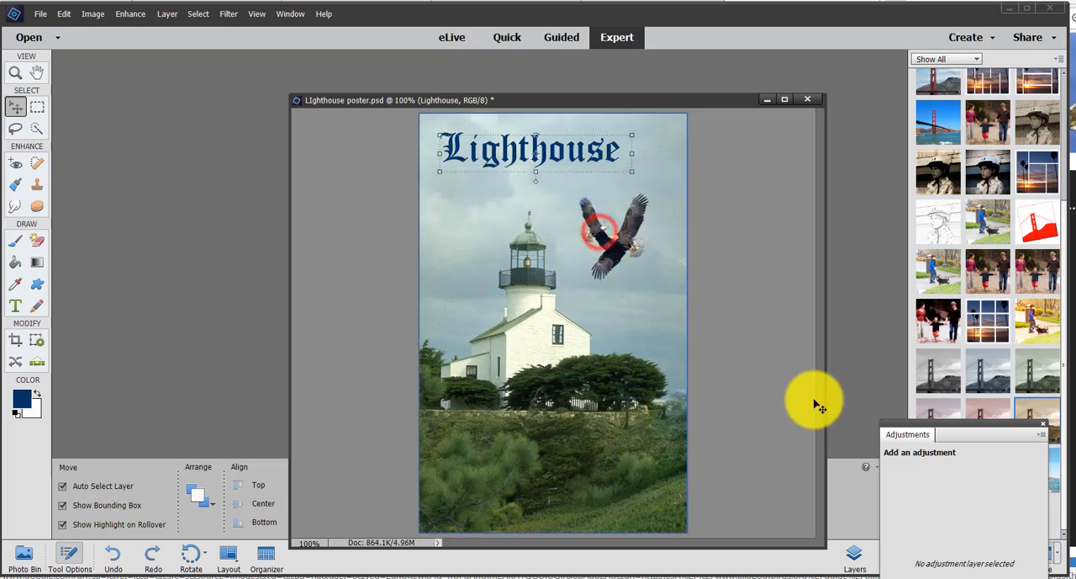
{"action": "left_click", "coordinate": [1043, 427]}
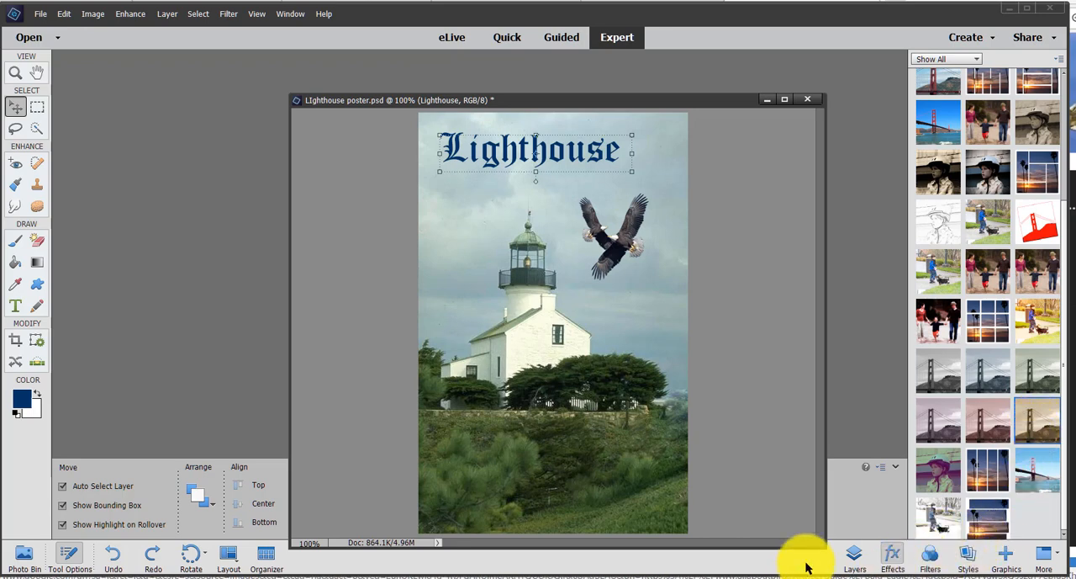
- Apply the Hard Edge style from the Drop Shadows set to the "Lighthouse" title
{"action": "left_click", "coordinate": [971, 564]}
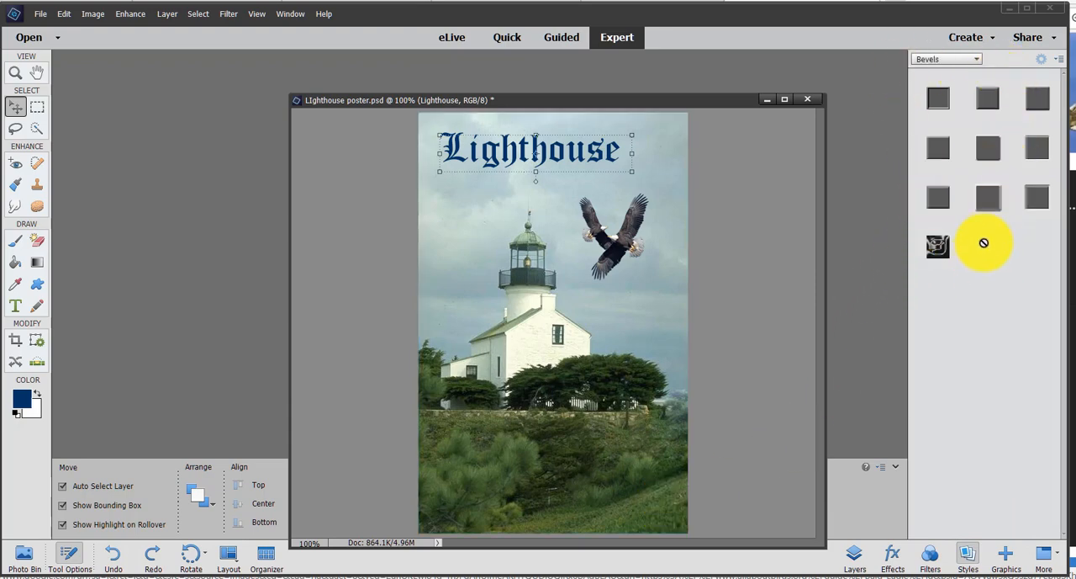
{"action": "left_click", "coordinate": [963, 57]}
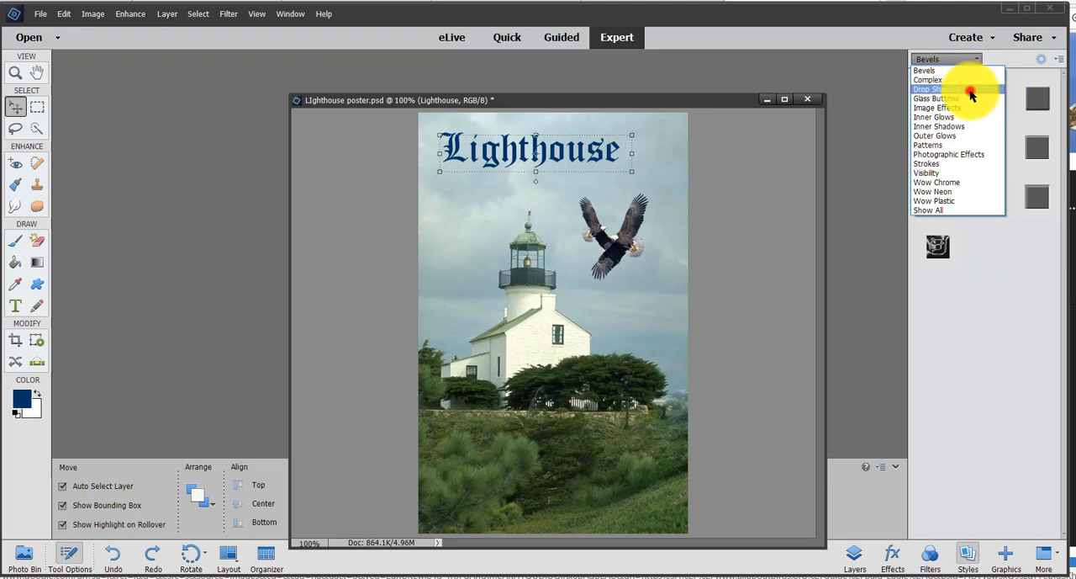
{"action": "left_click", "coordinate": [970, 90]}
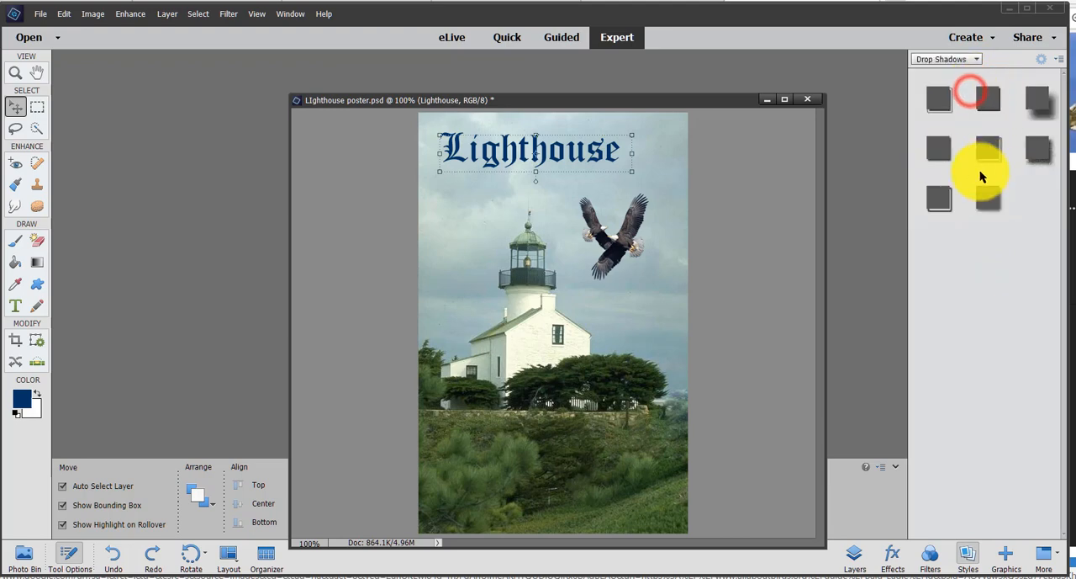
{"action": "left_click", "coordinate": [990, 101]}
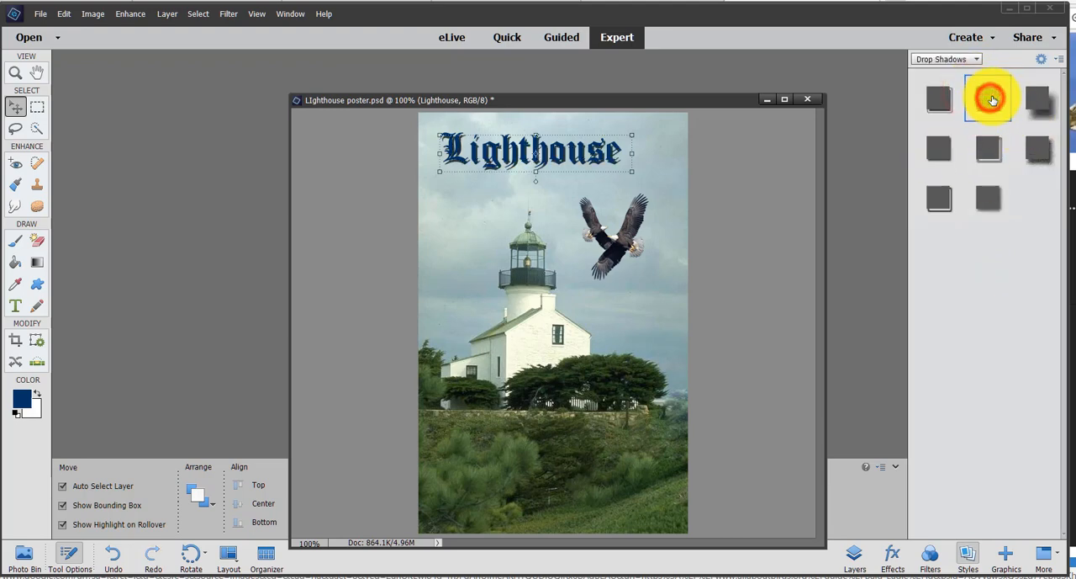
- Add the first third-row style of the Bevels set to the "Lighthouse" title
{"action": "left_click", "coordinate": [957, 61]}
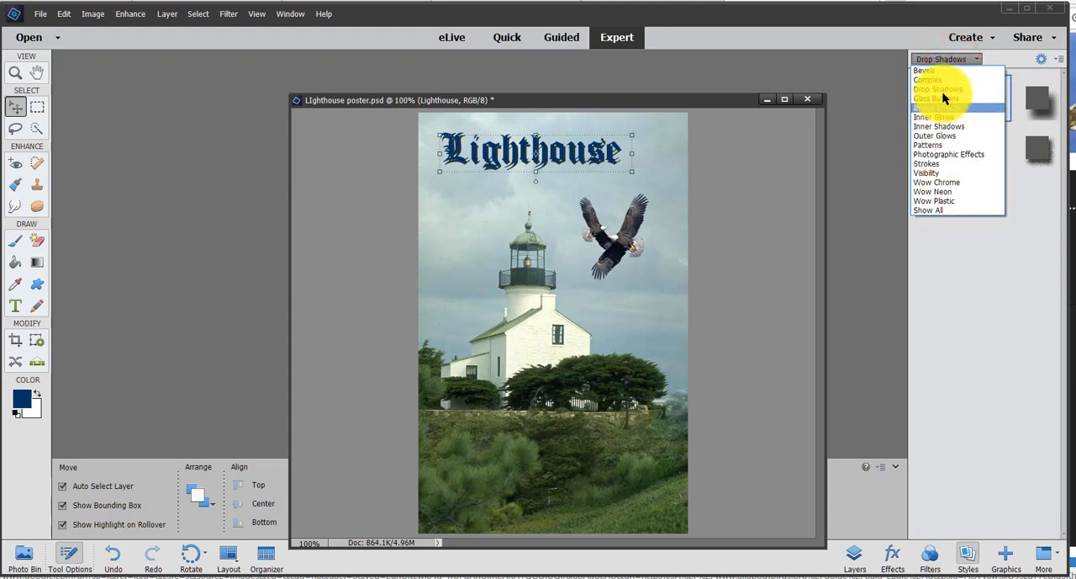
{"action": "left_click", "coordinate": [929, 69]}
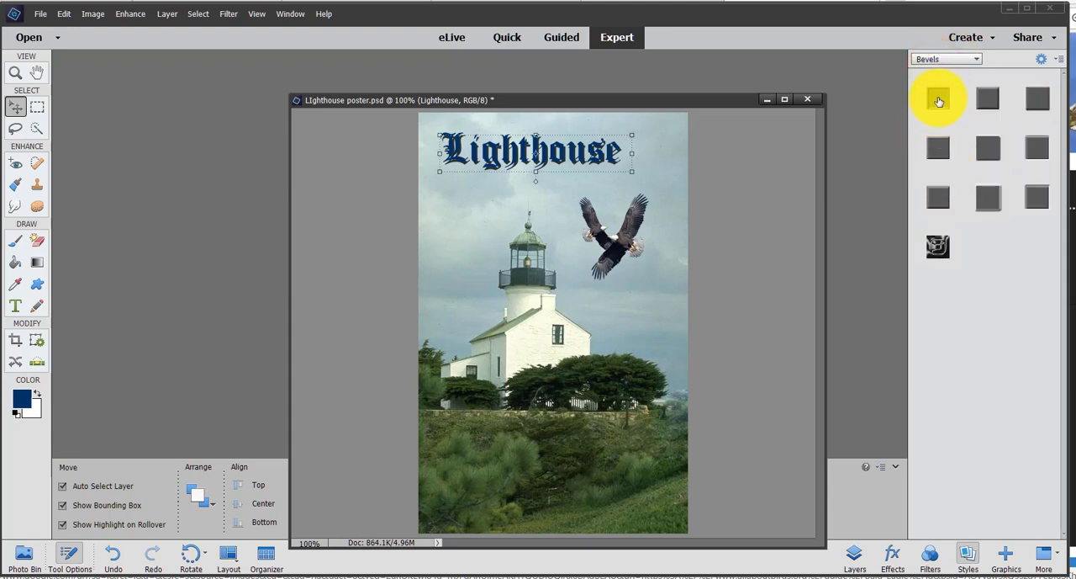
{"action": "left_click", "coordinate": [939, 202]}
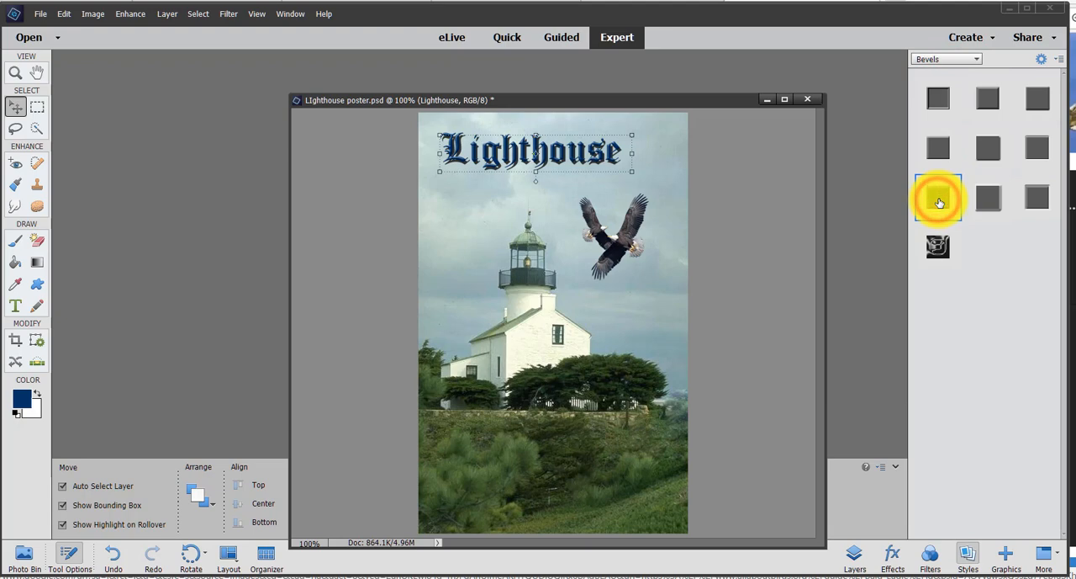
- Deselect the title and move the poster's image window up and to the left in the workspace
{"action": "left_click", "coordinate": [764, 174]}
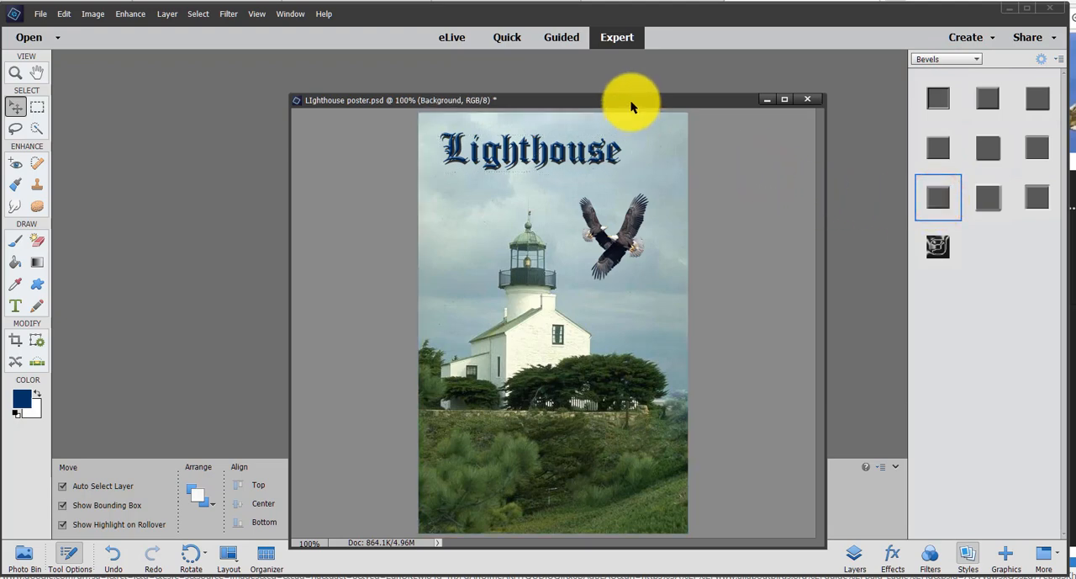
{"action": "left_click_drag", "start_coordinate": [631, 100], "coordinate": [570, 60]}
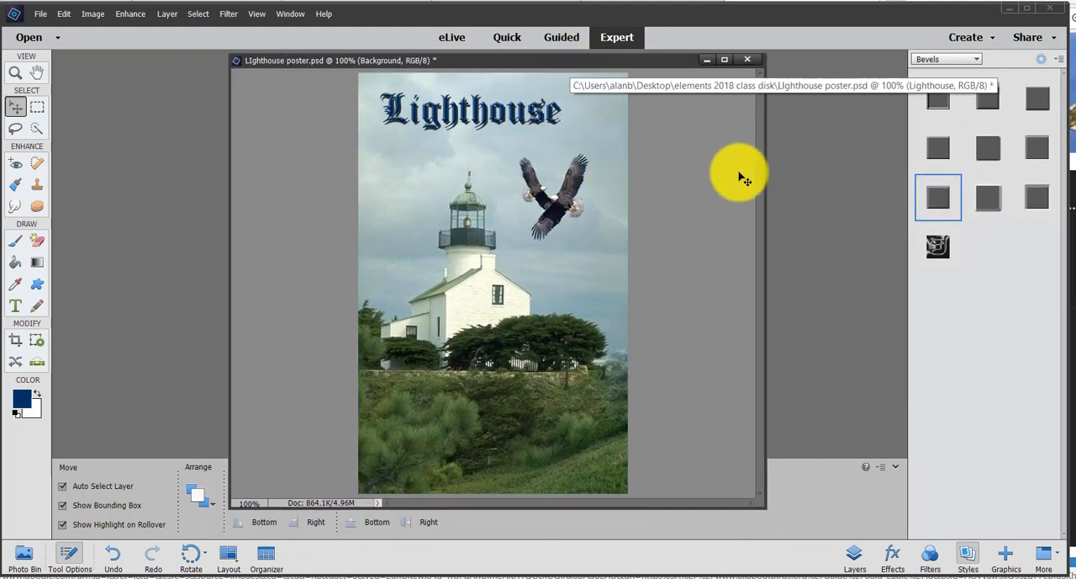